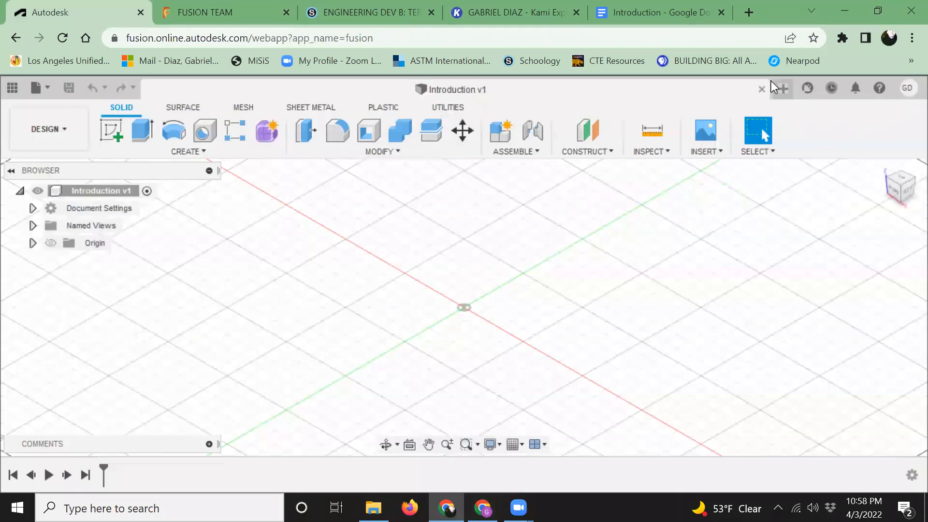
Create a new untitled design and close the Introduction design
{"action": "left_click", "coordinate": [782, 89]}
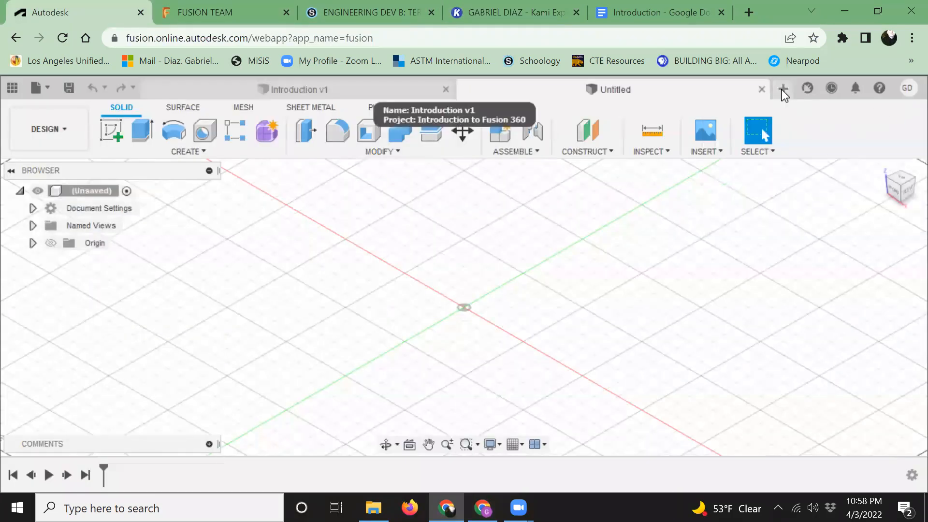
{"action": "left_click", "coordinate": [446, 90]}
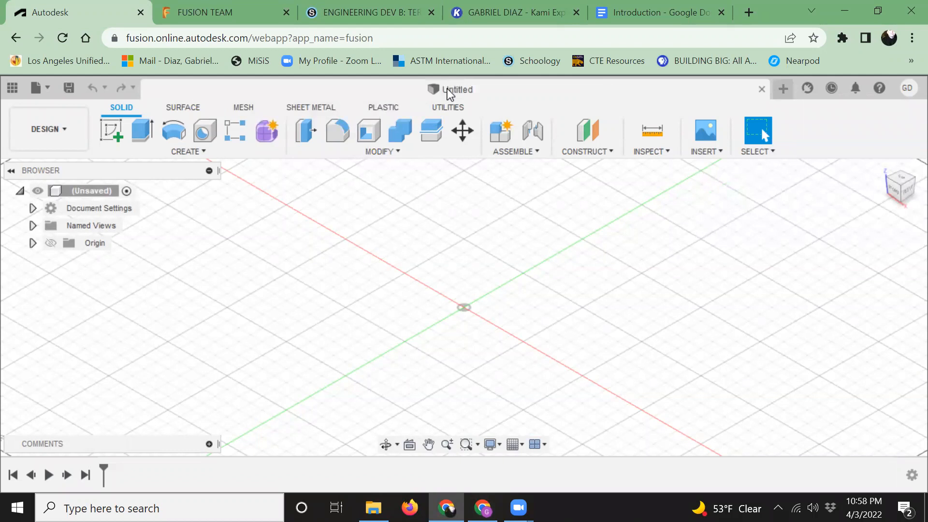
Save the new design as "Box With Thru Hole" in the Introduction to Fusion 360 project
{"action": "left_click", "coordinate": [69, 87]}
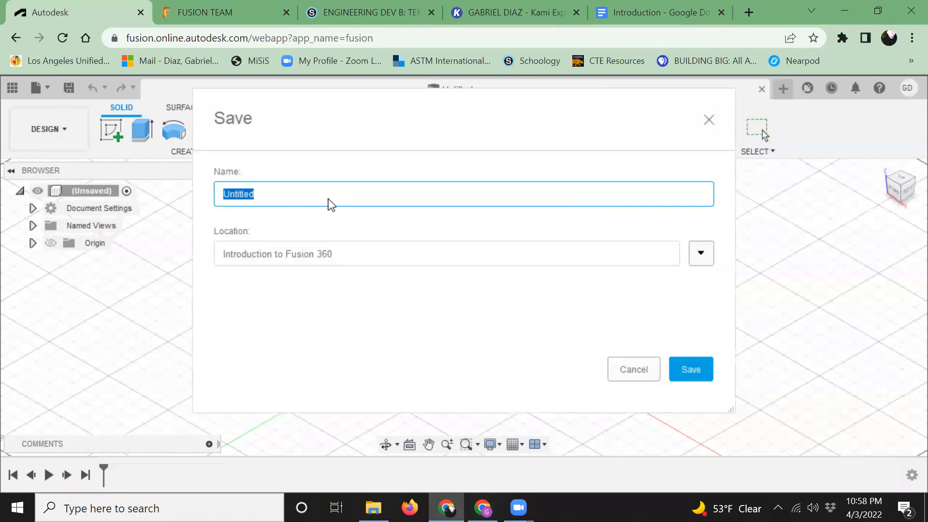
{"action": "type", "text": "Box With Thru Hole"}
{"action": "left_click", "coordinate": [701, 261]}
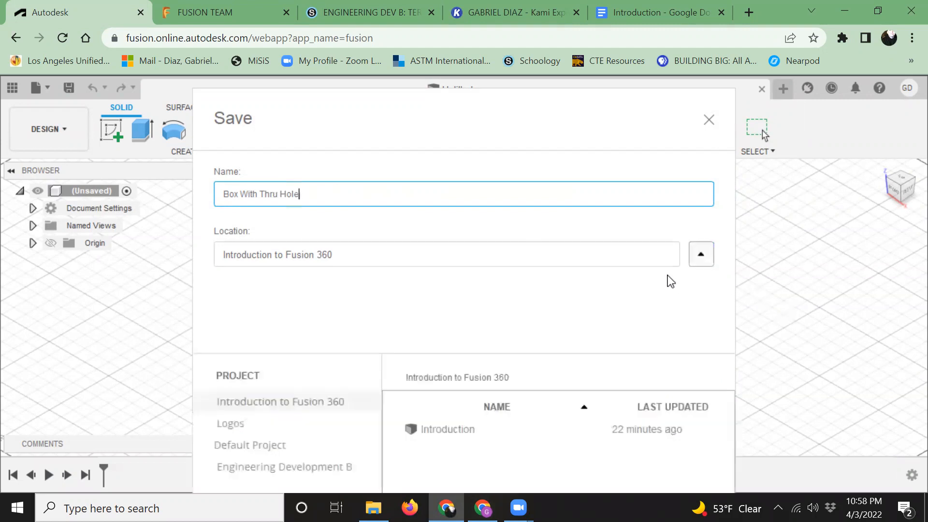
{"action": "left_click_drag", "start_coordinate": [522, 326], "coordinate": [462, 203]}
{"action": "left_click", "coordinate": [285, 333]}
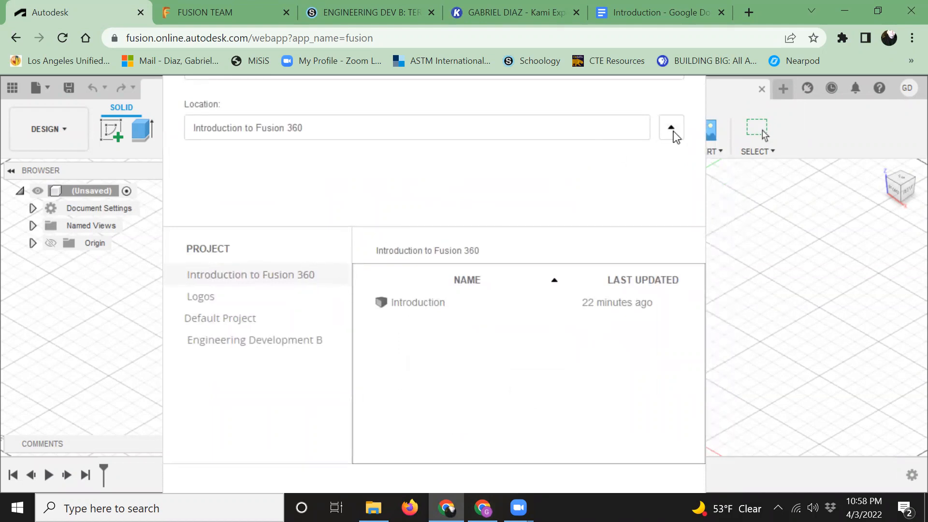
{"action": "left_click", "coordinate": [673, 131]}
{"action": "left_click", "coordinate": [661, 243]}
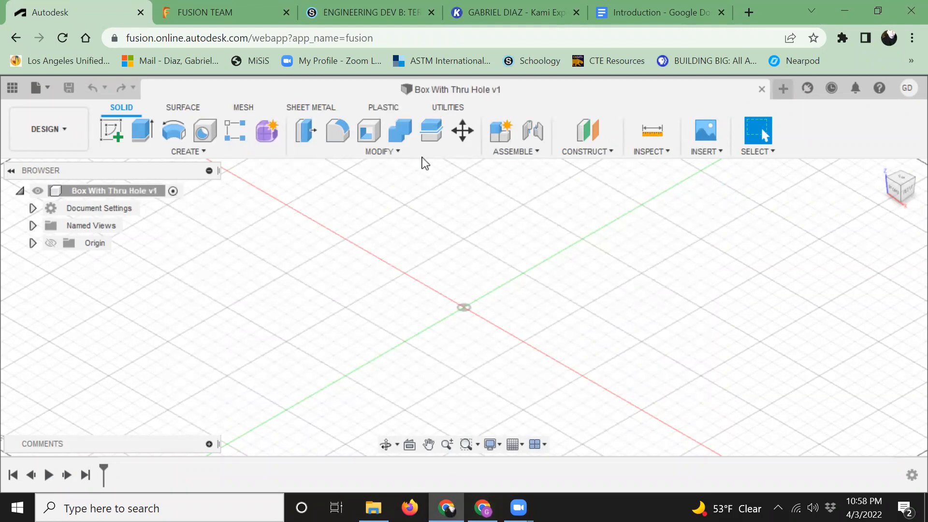
Check the document's active units and keep the unit type at Millimeter
{"action": "left_click", "coordinate": [33, 208]}
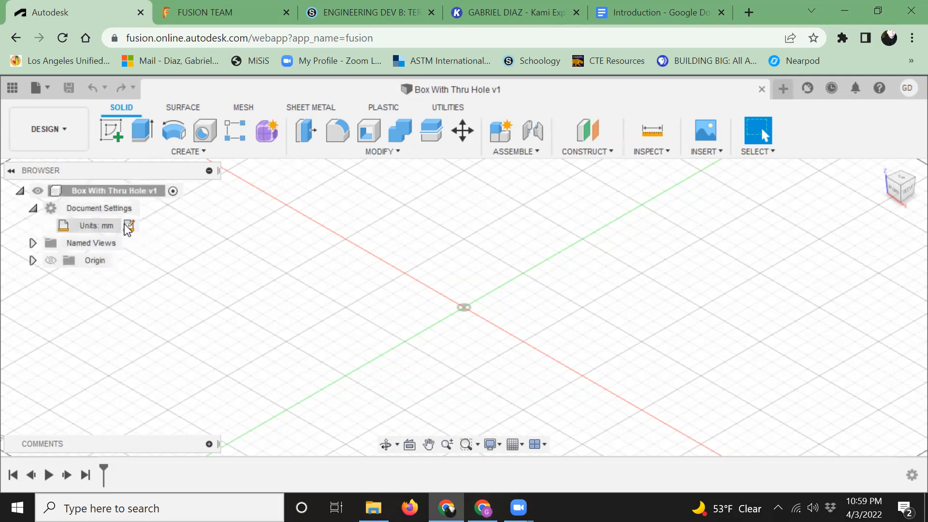
{"action": "left_click", "coordinate": [129, 226]}
{"action": "left_click", "coordinate": [906, 223]}
{"action": "left_click", "coordinate": [906, 222]}
{"action": "left_click", "coordinate": [907, 223]}
{"action": "left_click", "coordinate": [906, 222]}
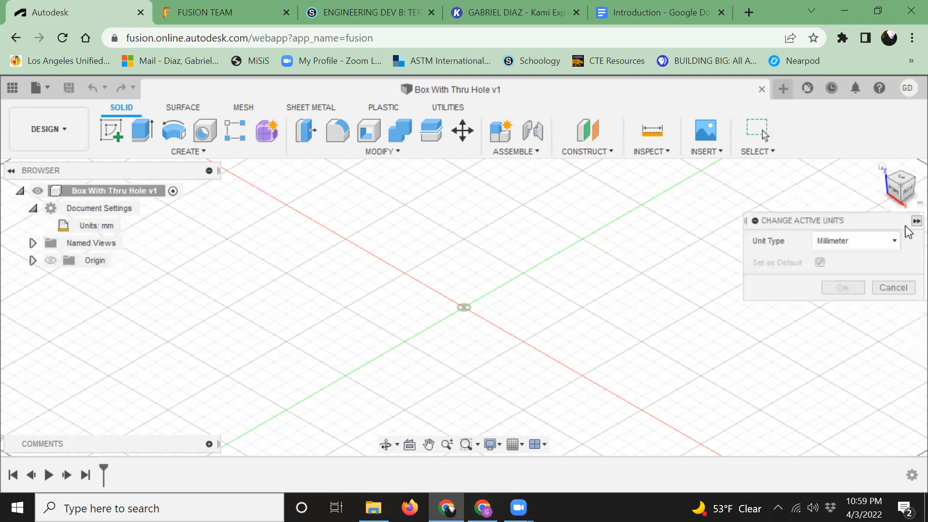
{"action": "left_click", "coordinate": [868, 242]}
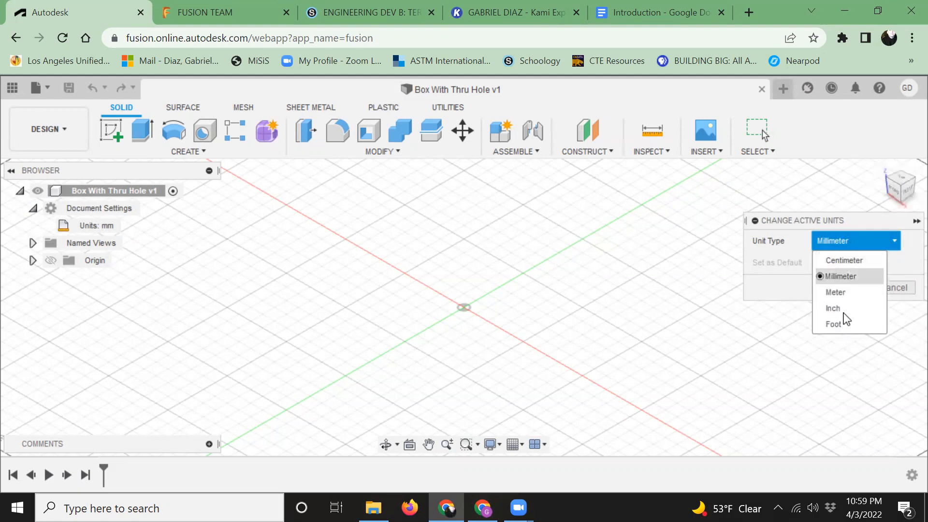
{"action": "left_click", "coordinate": [826, 275]}
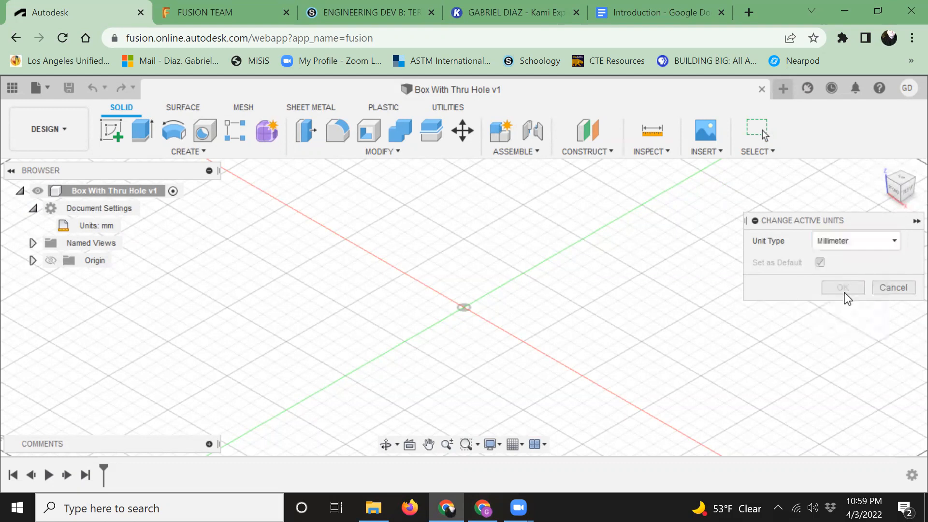
{"action": "left_click", "coordinate": [911, 222]}
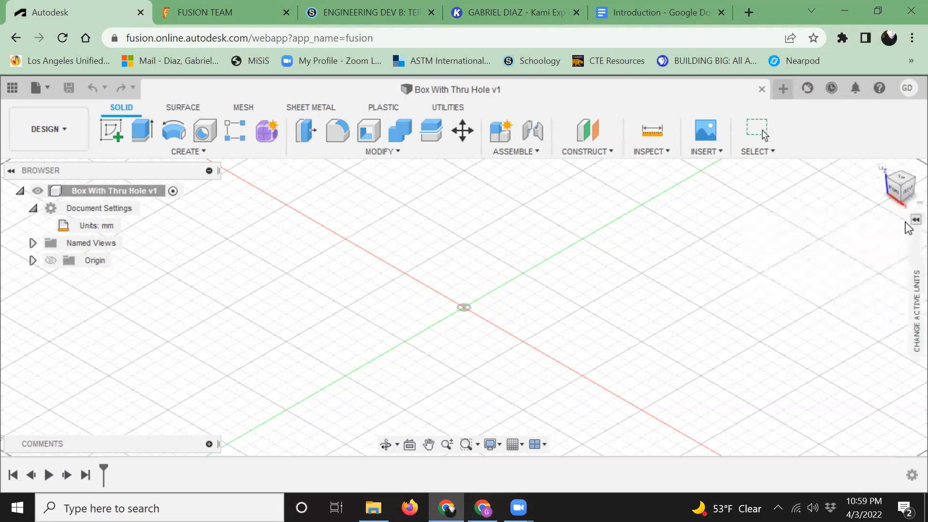
{"action": "left_click", "coordinate": [33, 208]}
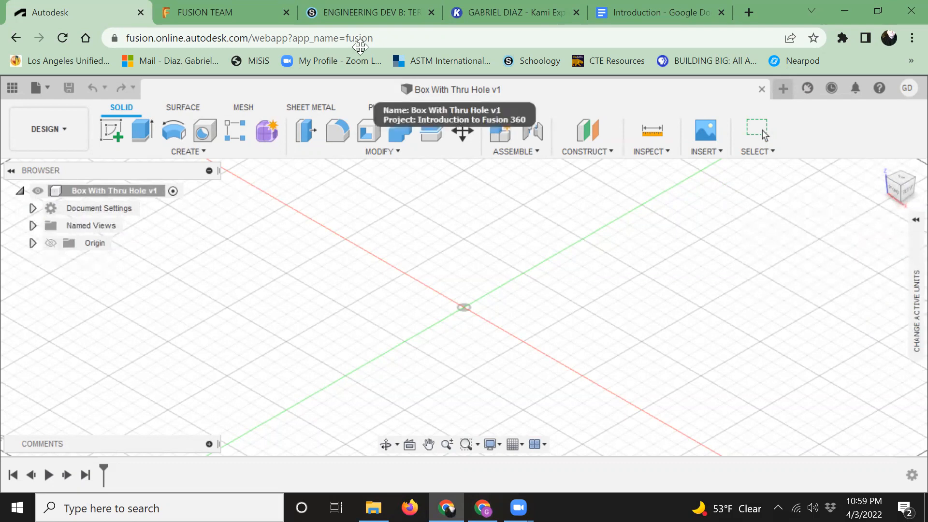
Switch to the Kami worksheet, read the X, Y and Z dimensions of the box, and return to the Fusion 360 design
{"action": "left_click", "coordinate": [481, 13]}
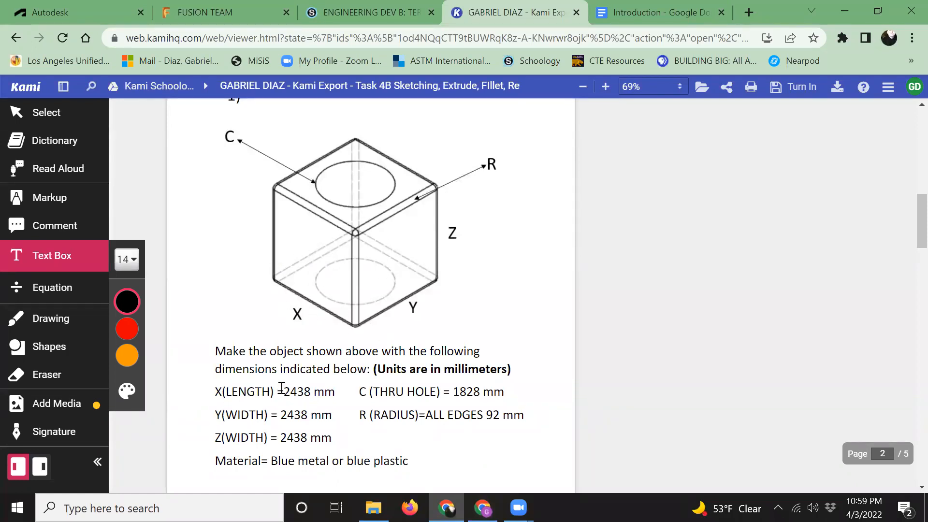
{"action": "left_click_drag", "start_coordinate": [213, 387], "coordinate": [334, 437]}
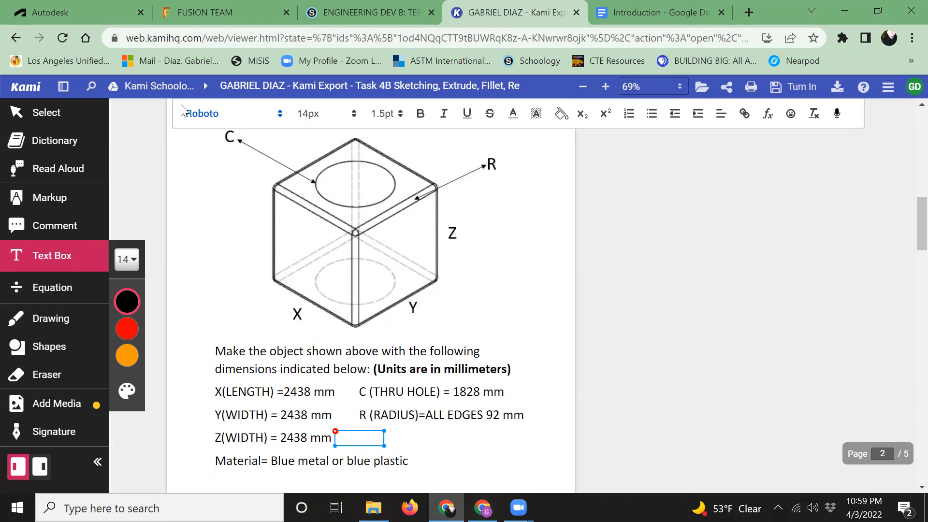
{"action": "left_click", "coordinate": [75, 12]}
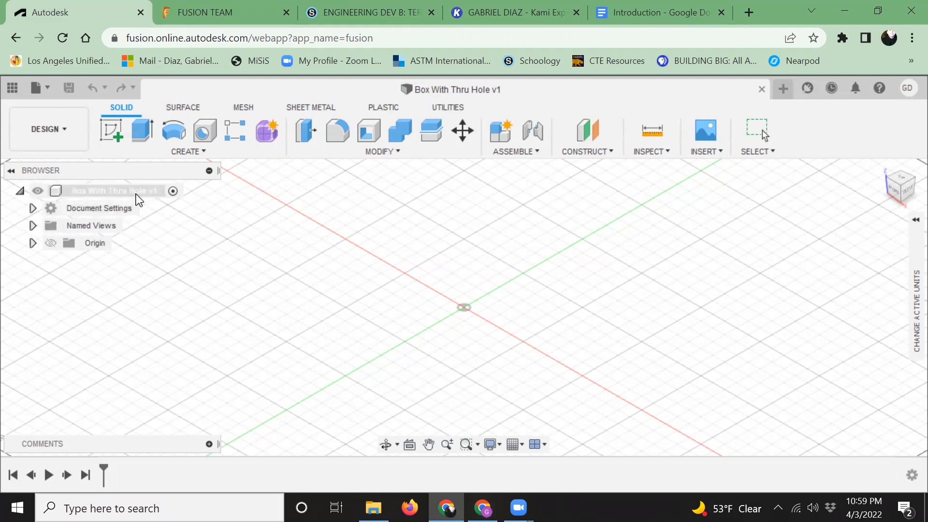
Create a new sketch on the horizontal origin plane, viewed from the top
{"action": "left_click", "coordinate": [114, 132]}
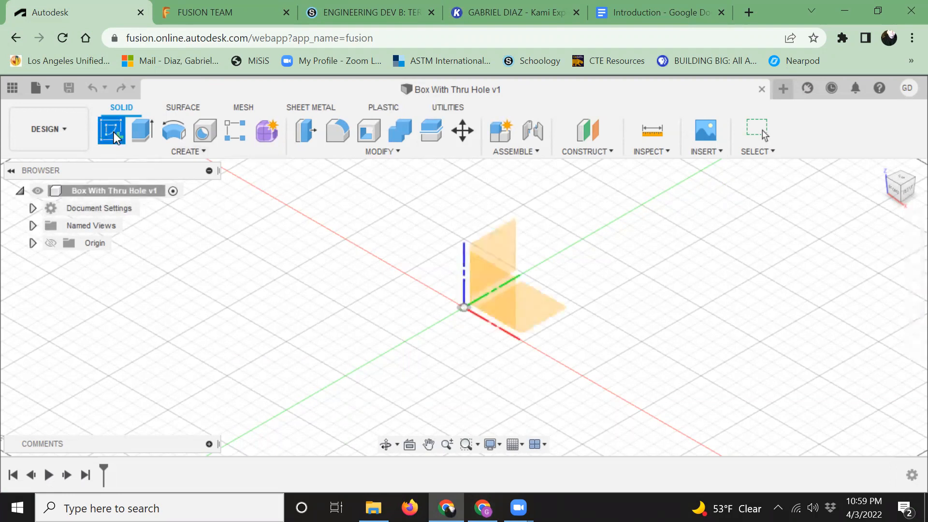
{"action": "scroll", "coordinate": [549, 236], "scroll_direction": "up", "scroll_amount": 1}
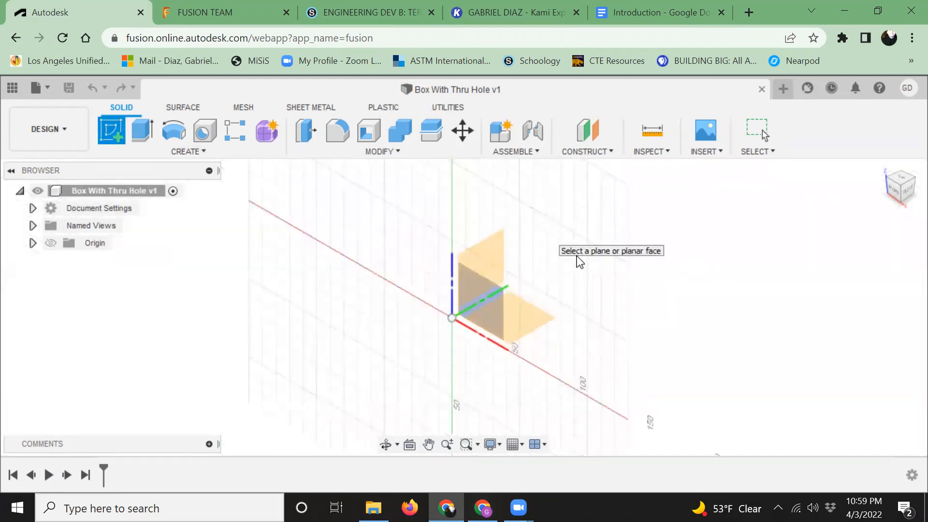
{"action": "scroll", "coordinate": [567, 283], "scroll_direction": "up", "scroll_amount": 1}
{"action": "scroll", "coordinate": [546, 290], "scroll_direction": "up", "scroll_amount": 2}
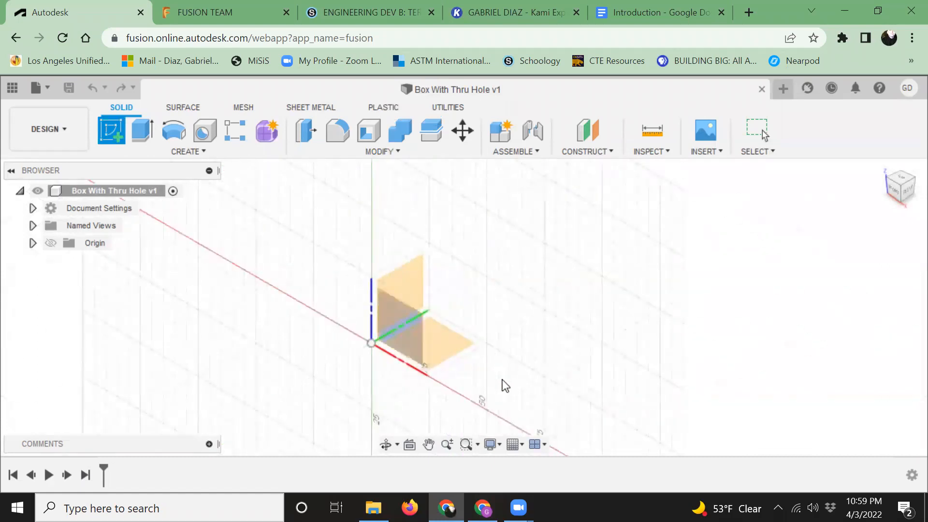
{"action": "left_click", "coordinate": [447, 348]}
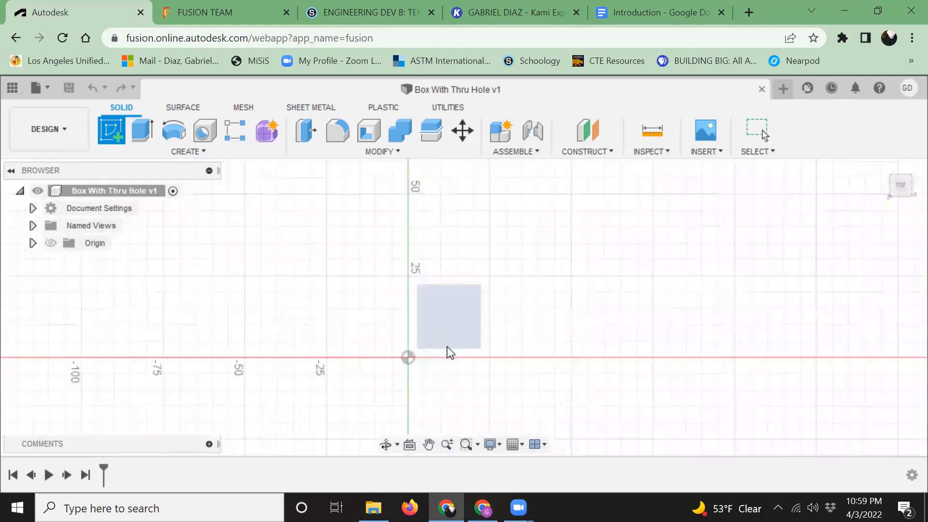
{"action": "scroll", "coordinate": [522, 260], "scroll_direction": "up", "scroll_amount": 2}
{"action": "scroll", "coordinate": [557, 300], "scroll_direction": "down", "scroll_amount": 2}
{"action": "scroll", "coordinate": [590, 254], "scroll_direction": "down", "scroll_amount": 1}
{"action": "mouse_move", "coordinate": [512, 249]}
{"action": "middle_mouse_down"}
{"action": "mouse_move", "coordinate": [449, 261]}
{"action": "mouse_move", "coordinate": [449, 253]}
{"action": "mouse_move", "coordinate": [382, 249]}
{"action": "middle_mouse_up"}
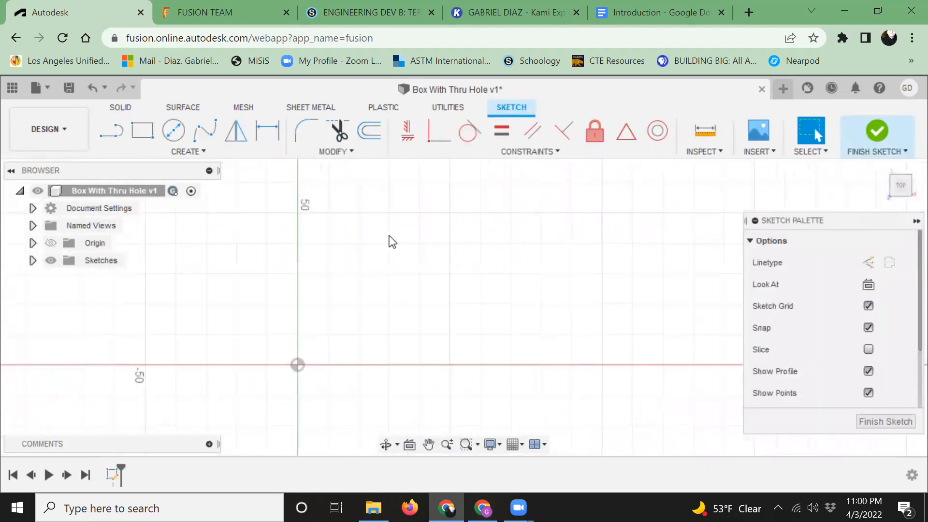
{"action": "scroll", "coordinate": [386, 235], "scroll_direction": "up", "scroll_amount": 2}
{"action": "scroll", "coordinate": [355, 292], "scroll_direction": "down", "scroll_amount": 1}
{"action": "mouse_move", "coordinate": [350, 288]}
{"action": "middle_mouse_down"}
{"action": "mouse_move", "coordinate": [439, 238]}
{"action": "mouse_move", "coordinate": [459, 275]}
{"action": "middle_mouse_up"}
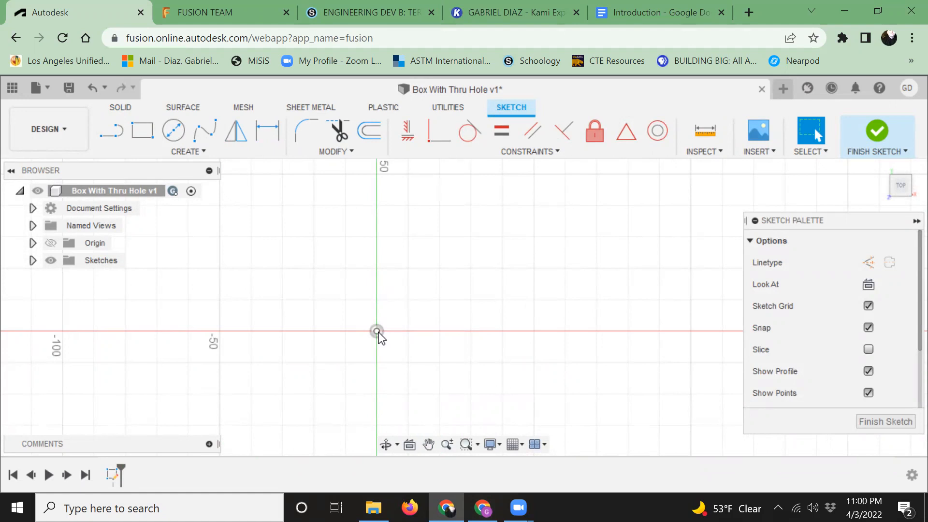
{"action": "left_click", "coordinate": [203, 153]}
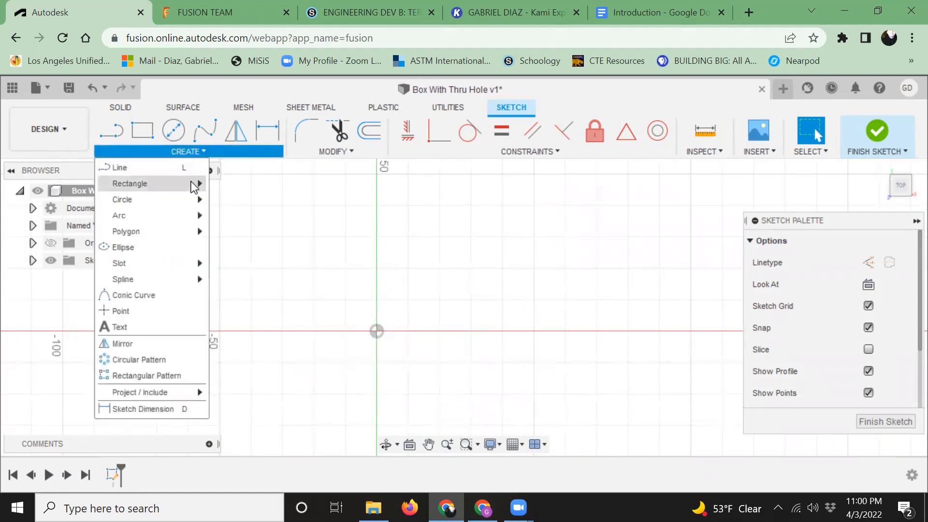
{"action": "mouse_move", "coordinate": [197, 183]}
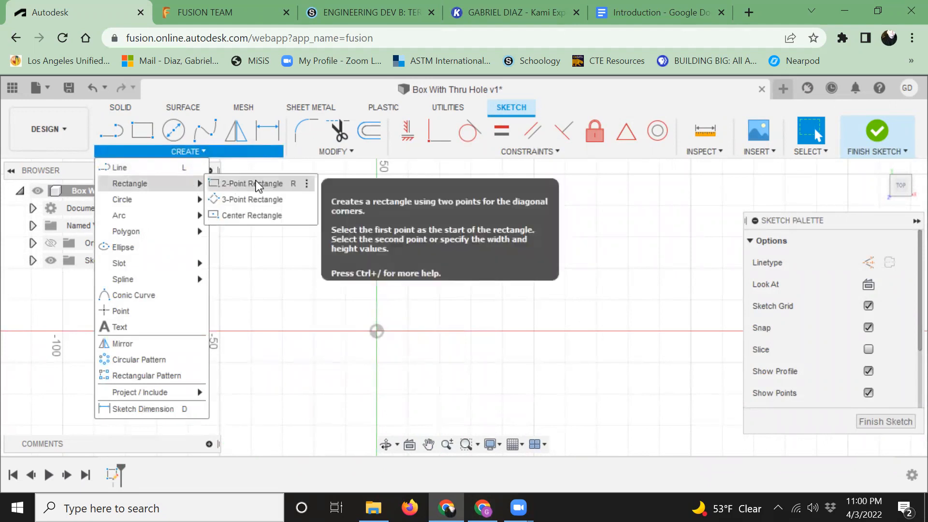
{"action": "left_click", "coordinate": [261, 220]}
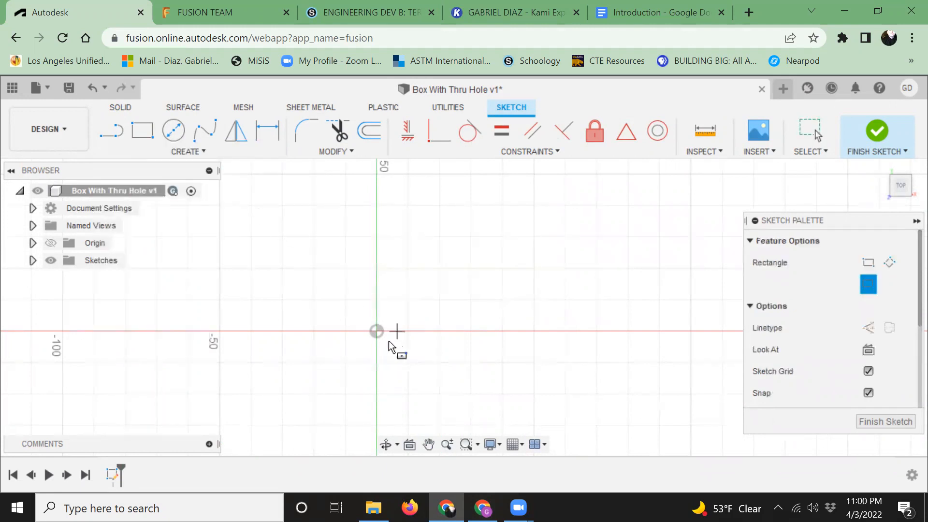
{"action": "left_click", "coordinate": [377, 332]}
{"action": "scroll", "coordinate": [377, 332], "scroll_direction": "up", "scroll_amount": 1}
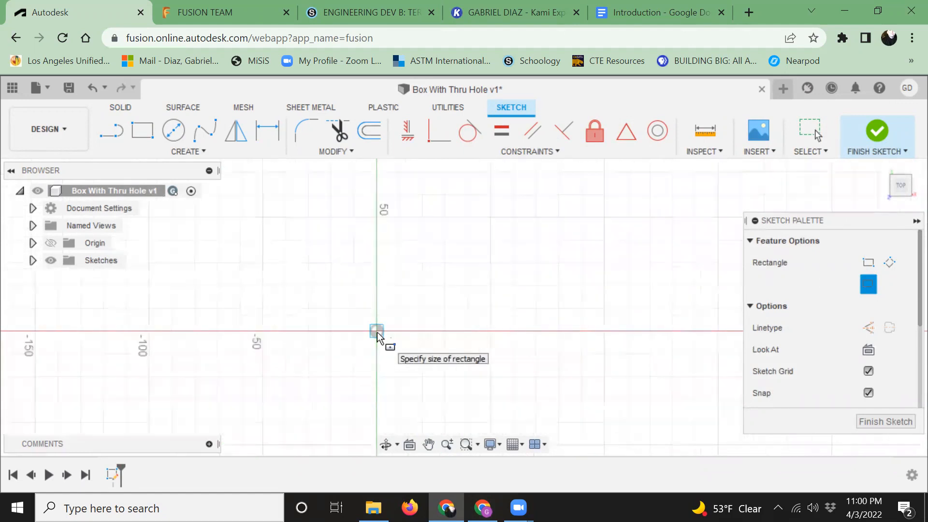
{"action": "scroll", "coordinate": [395, 325], "scroll_direction": "down", "scroll_amount": 3}
{"action": "middle_click_drag", "start_coordinate": [394, 325], "coordinate": [416, 327]}
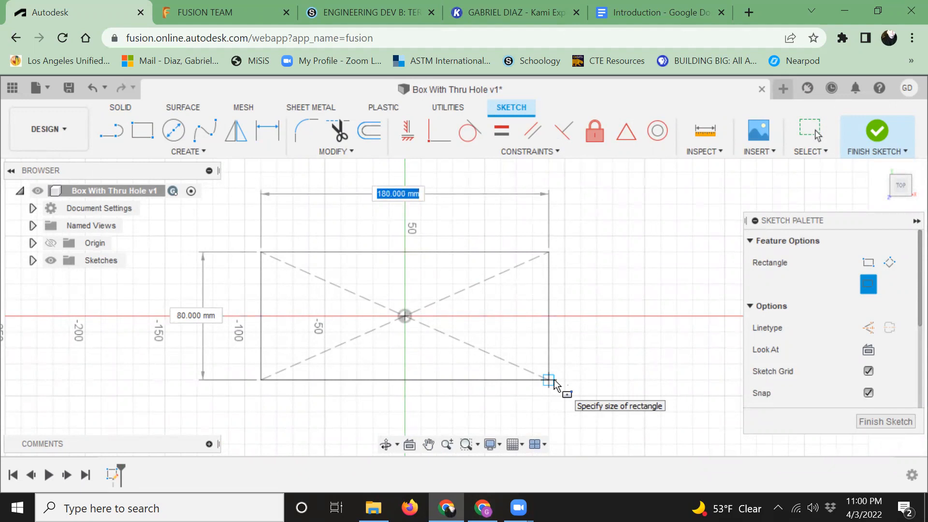
{"action": "key", "text": "Escape"}
Recheck the box dimensions in the Kami worksheet, and start a center rectangle at the Fusion 360 sketch origin with a 2438 mm width
{"action": "left_click", "coordinate": [467, 13]}
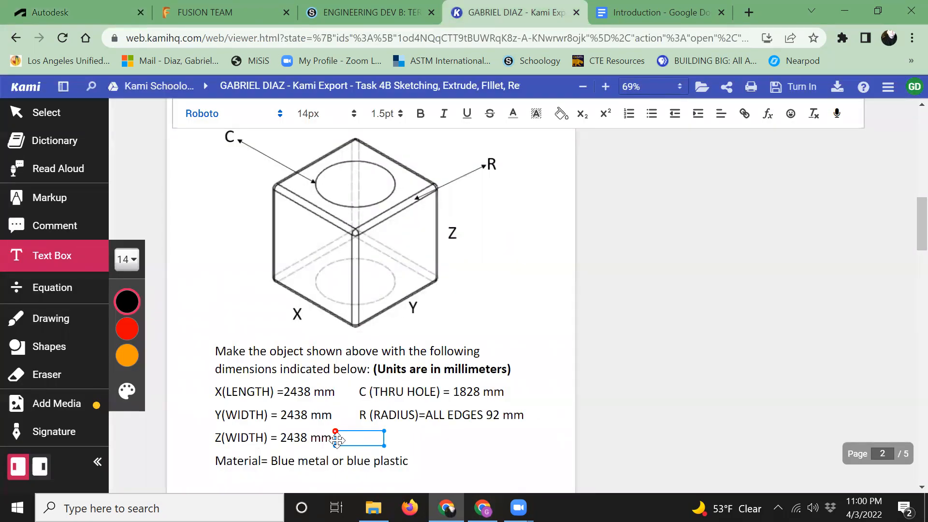
{"action": "left_click", "coordinate": [77, 12]}
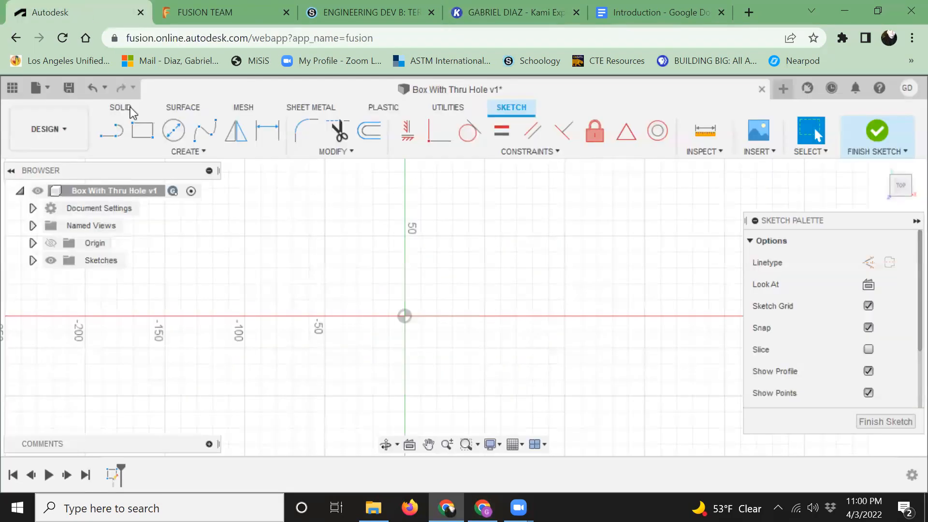
{"action": "left_click", "coordinate": [175, 153]}
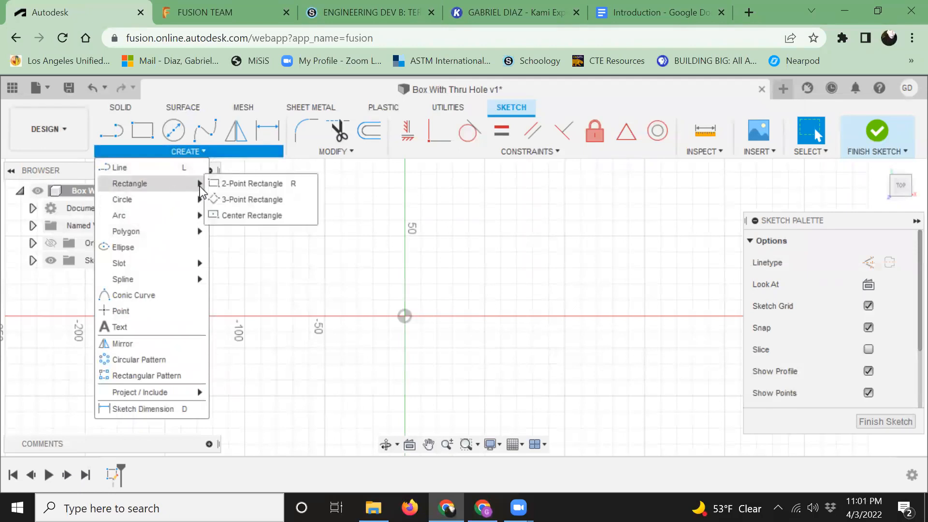
{"action": "left_click", "coordinate": [254, 214]}
{"action": "left_click", "coordinate": [405, 318]}
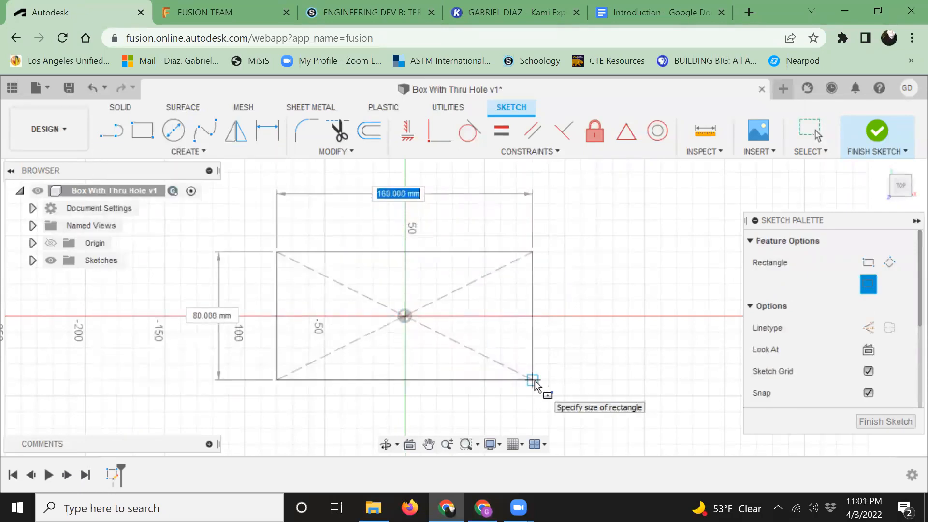
{"action": "type", "text": "2438"}
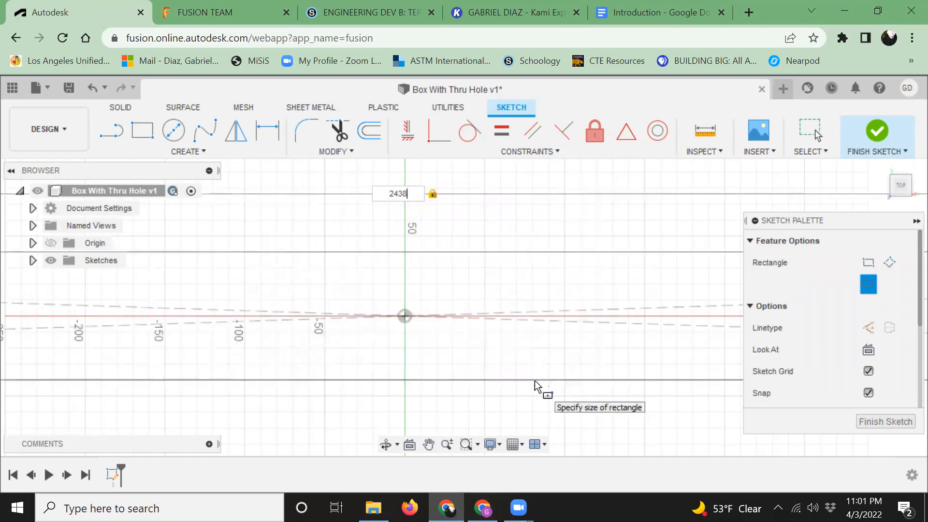
{"action": "key", "text": "Tab"}
Set the center rectangle's height to 2438 mm and complete the rectangle
{"action": "scroll", "coordinate": [535, 385], "scroll_direction": "up", "scroll_amount": 1}
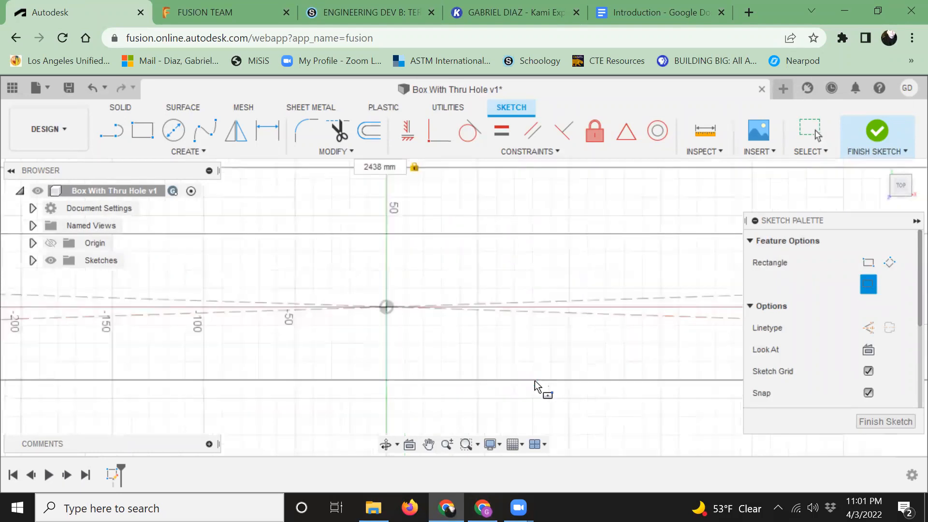
{"action": "scroll", "coordinate": [535, 385], "scroll_direction": "down", "scroll_amount": 5}
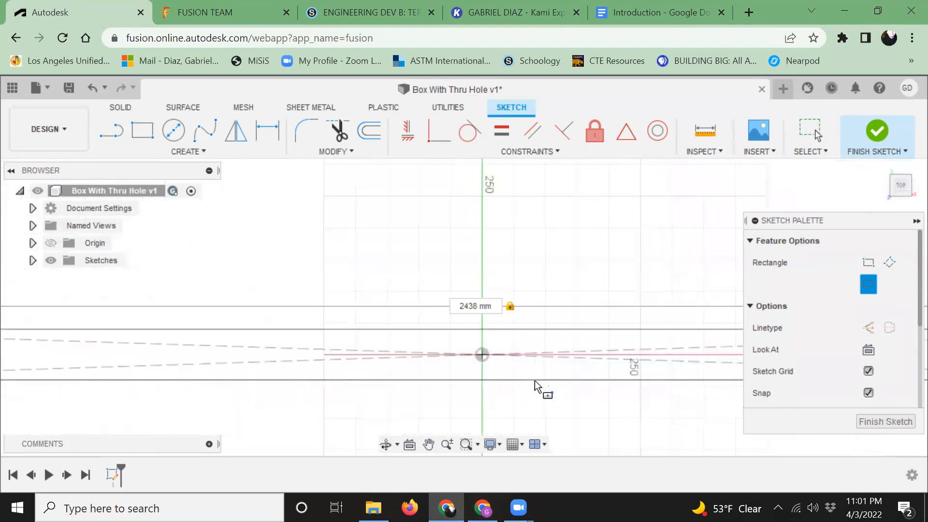
{"action": "scroll", "coordinate": [534, 385], "scroll_direction": "down", "scroll_amount": 2}
{"action": "type", "text": "2438"}
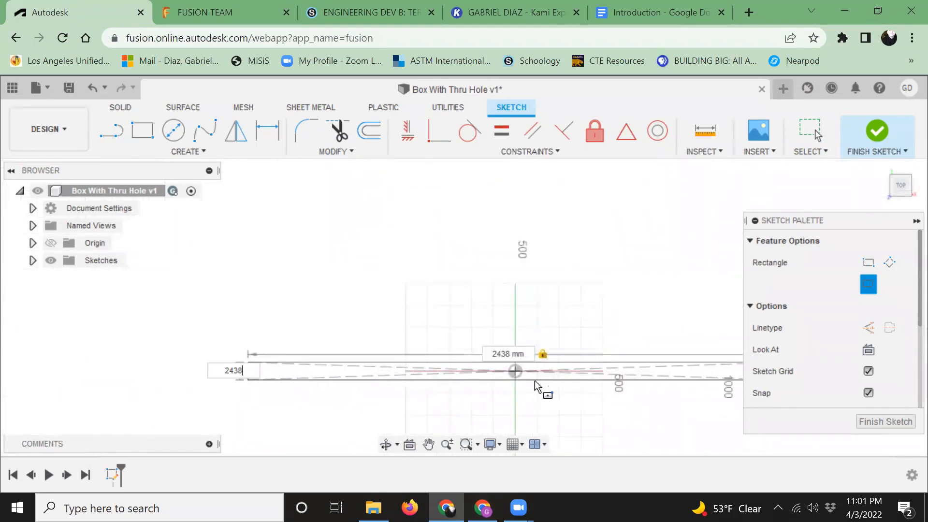
{"action": "key", "text": "Tab"}
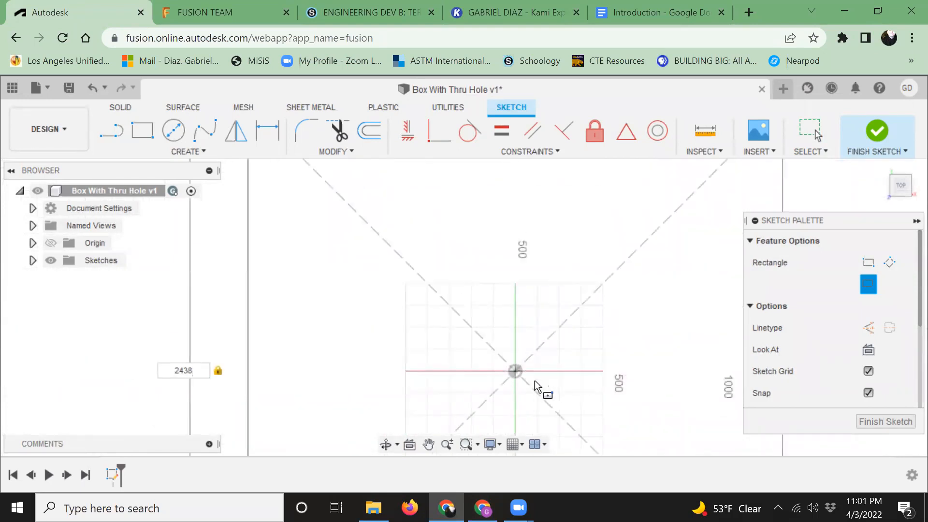
{"action": "key", "text": "Return"}
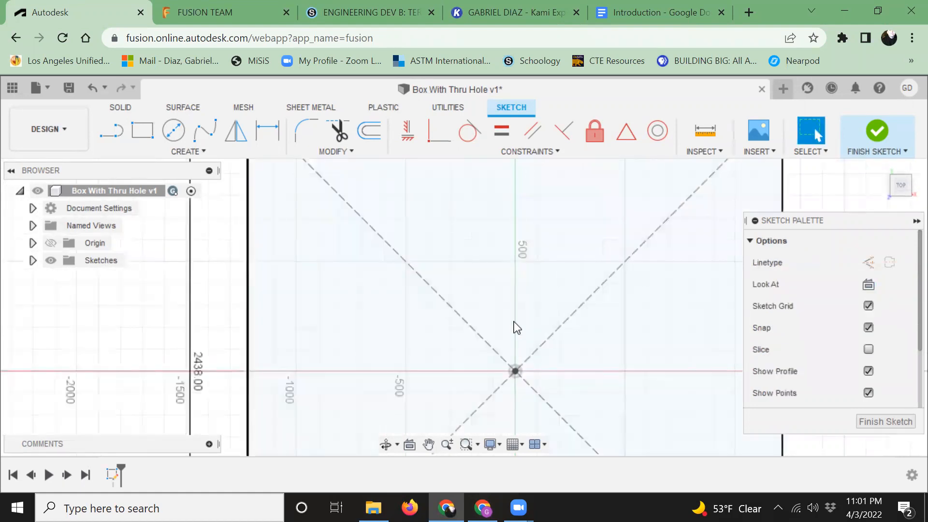
Move the square's width and height dimensions farther out from its edges
{"action": "scroll", "coordinate": [513, 326], "scroll_direction": "down", "scroll_amount": 5}
{"action": "middle_click_drag", "start_coordinate": [513, 331], "coordinate": [469, 259]}
{"action": "scroll", "coordinate": [470, 242], "scroll_direction": "up", "scroll_amount": 2}
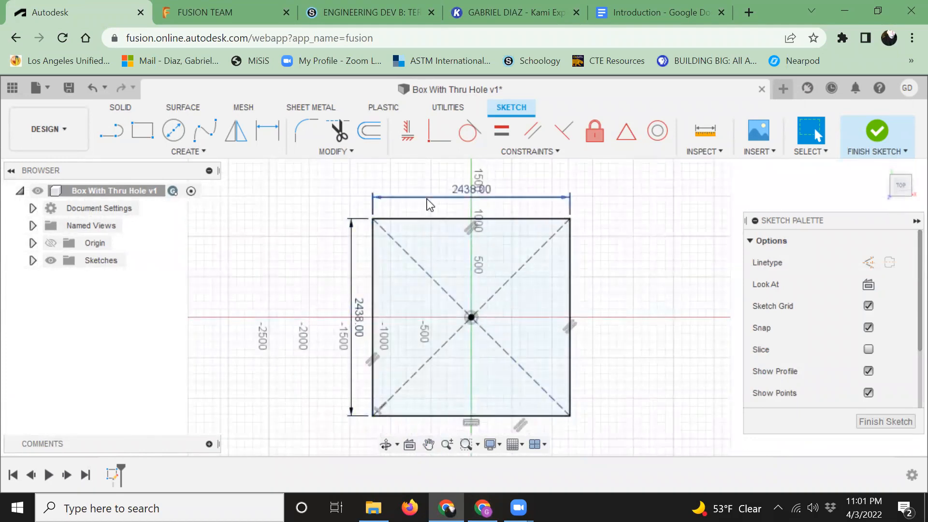
{"action": "left_click_drag", "start_coordinate": [430, 194], "coordinate": [471, 205]}
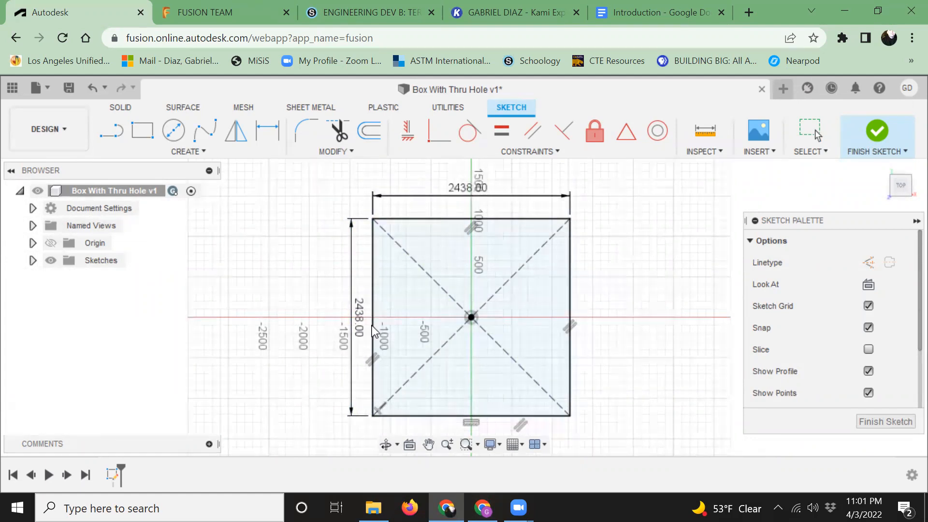
{"action": "left_click_drag", "start_coordinate": [354, 333], "coordinate": [326, 314]}
{"action": "scroll", "coordinate": [494, 220], "scroll_direction": "up", "scroll_amount": 1}
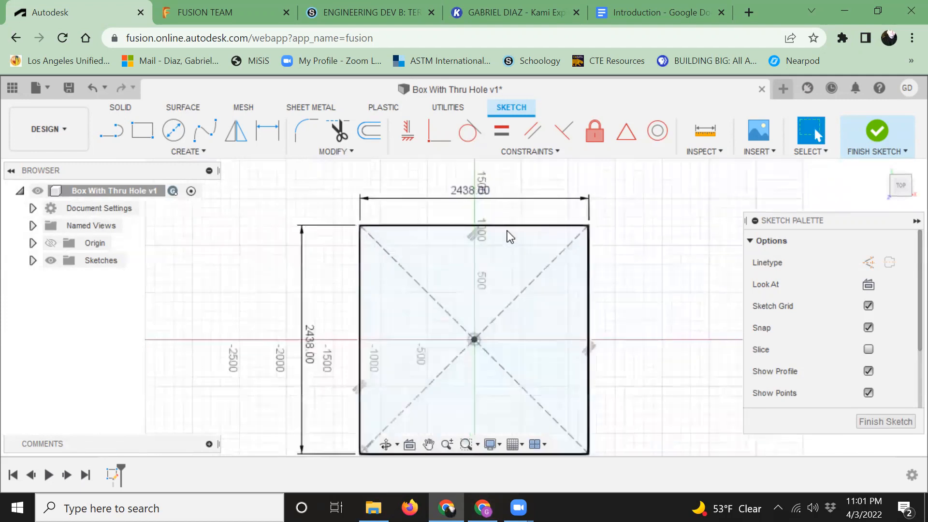
{"action": "scroll", "coordinate": [507, 227], "scroll_direction": "down", "scroll_amount": 2}
{"action": "left_click_drag", "start_coordinate": [478, 203], "coordinate": [479, 183]}
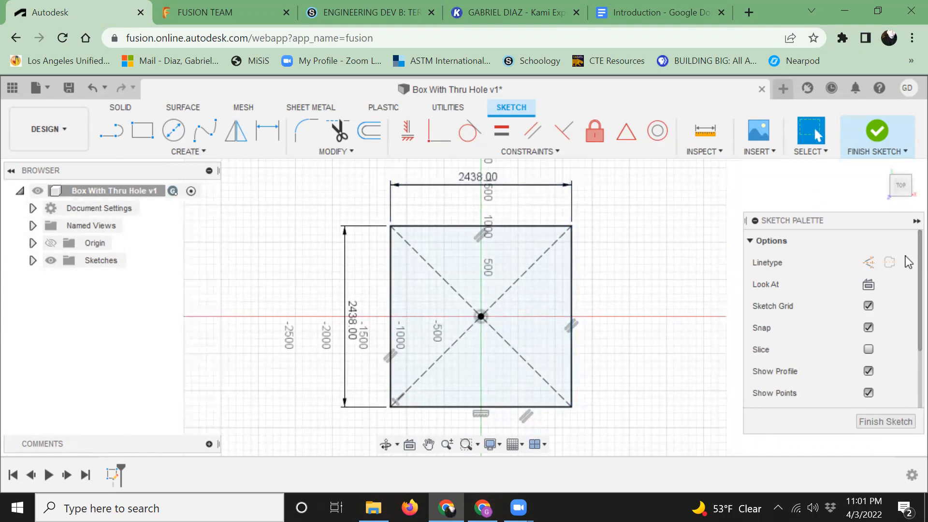
Collapse the sketch palette, finish the base sketch and switch to the home isometric view
{"action": "left_click", "coordinate": [914, 221]}
{"action": "scroll", "coordinate": [441, 321], "scroll_direction": "up", "scroll_amount": 1}
{"action": "scroll", "coordinate": [478, 322], "scroll_direction": "down", "scroll_amount": 2}
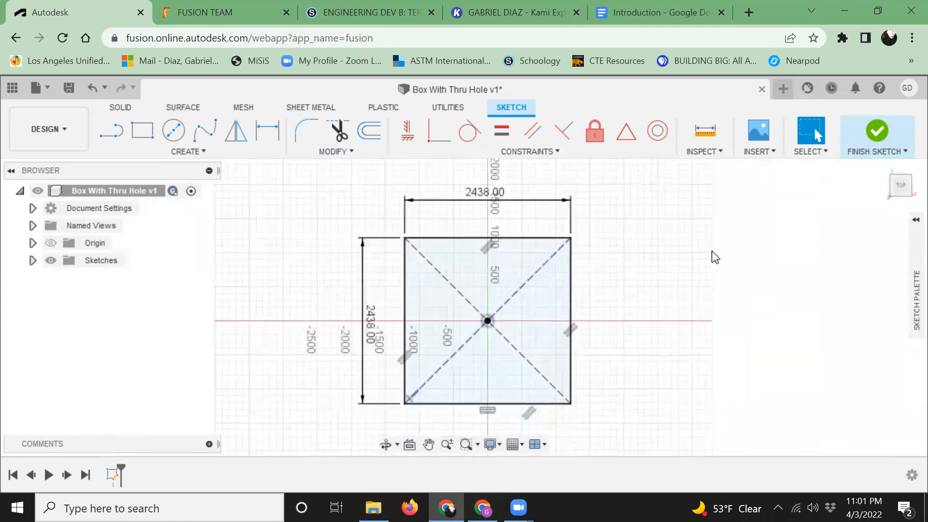
{"action": "left_click", "coordinate": [877, 133]}
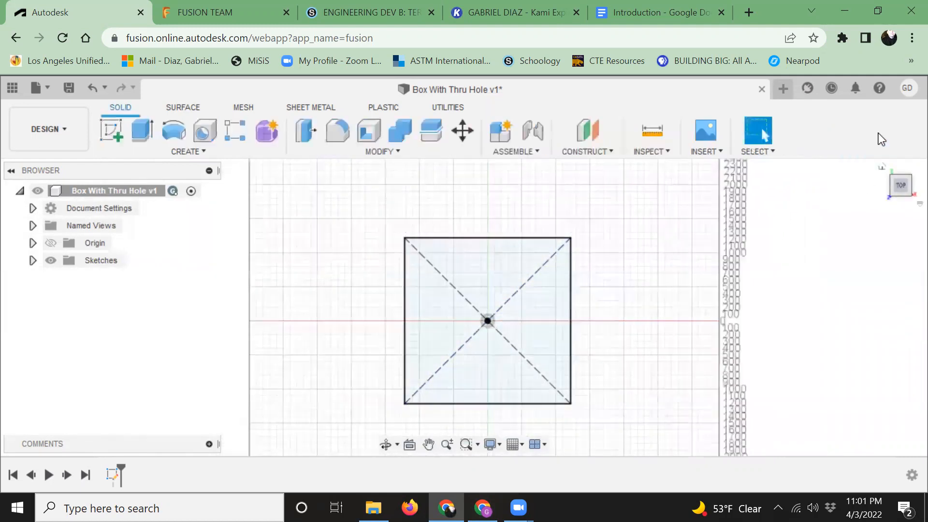
{"action": "left_click", "coordinate": [882, 170]}
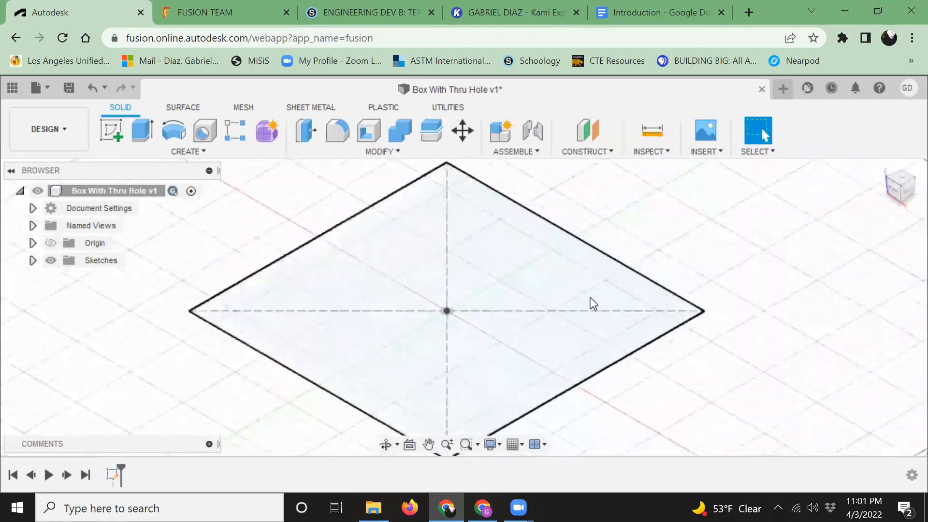
{"action": "scroll", "coordinate": [590, 297], "scroll_direction": "down", "scroll_amount": 5}
{"action": "middle_click_drag", "start_coordinate": [552, 306], "coordinate": [492, 280]}
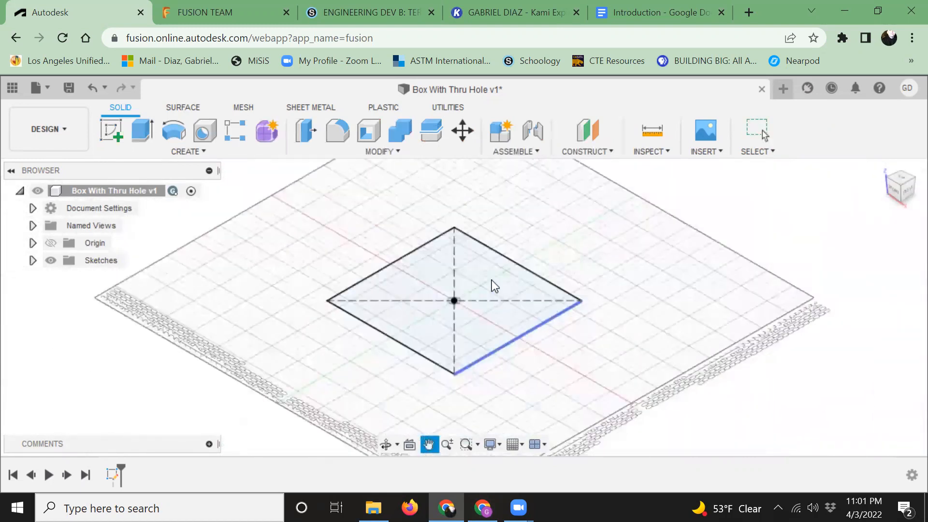
{"action": "key", "text": "Escape"}
Extrude the square profile upward 2438 mm into a solid box
{"action": "scroll", "coordinate": [491, 280], "scroll_direction": "up", "scroll_amount": 2}
{"action": "scroll", "coordinate": [442, 263], "scroll_direction": "up", "scroll_amount": 1}
{"action": "scroll", "coordinate": [483, 227], "scroll_direction": "down", "scroll_amount": 1}
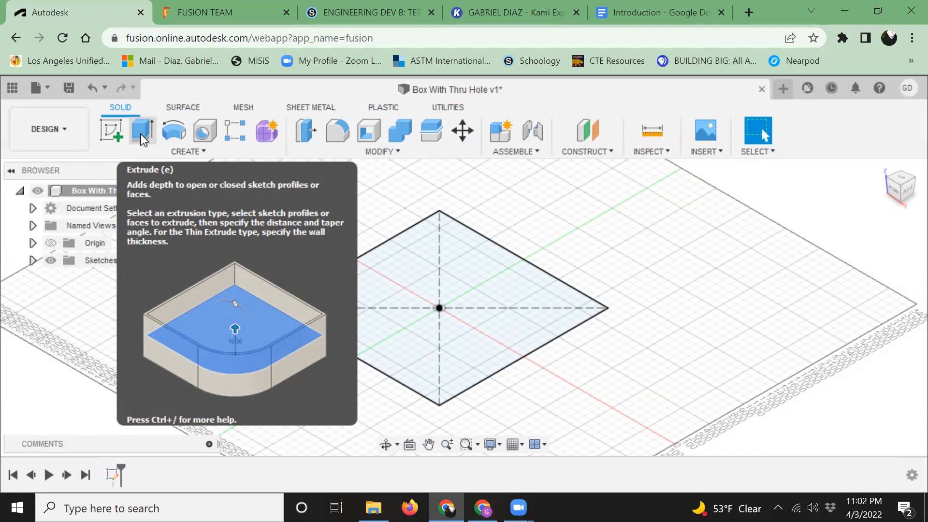
{"action": "left_click", "coordinate": [142, 132]}
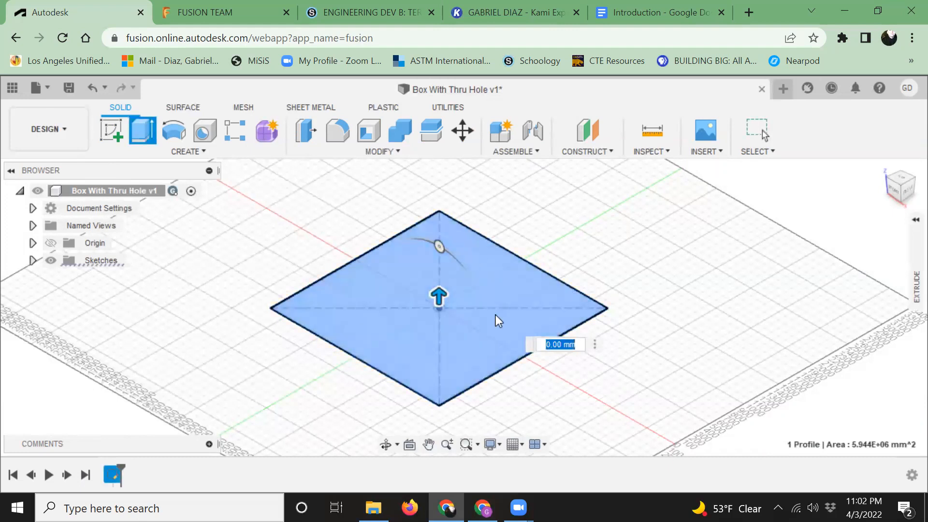
{"action": "scroll", "coordinate": [497, 300], "scroll_direction": "down", "scroll_amount": 3}
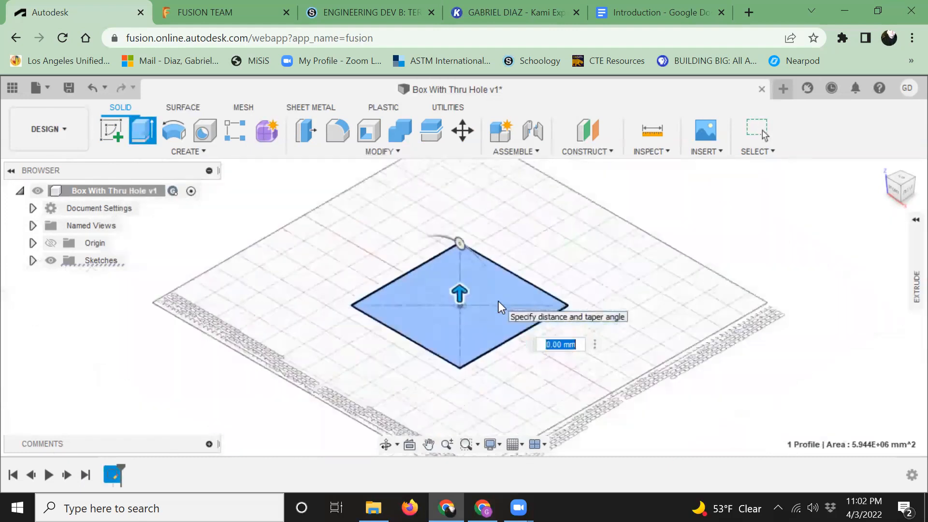
{"action": "left_click_drag", "start_coordinate": [459, 292], "coordinate": [459, 205]}
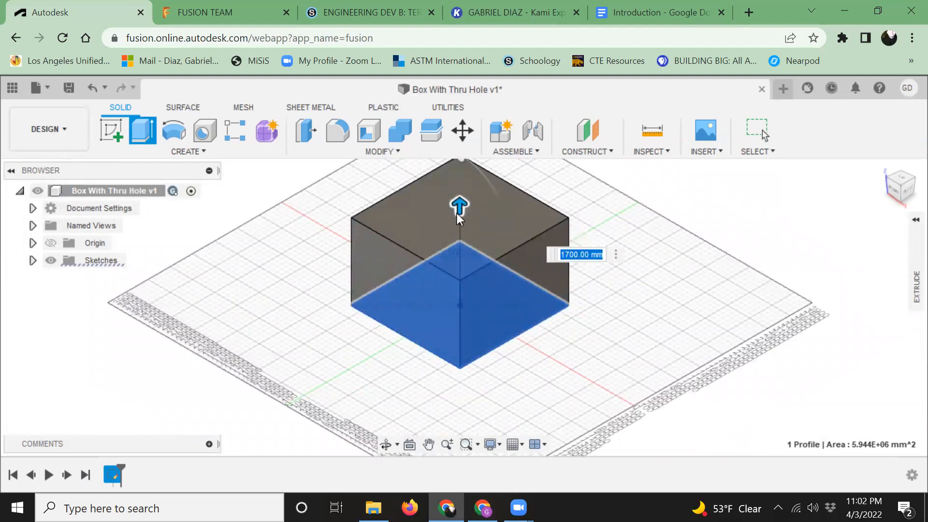
{"action": "left_click_drag", "start_coordinate": [459, 203], "coordinate": [459, 236]}
{"action": "left_click_drag", "start_coordinate": [453, 391], "coordinate": [455, 212]}
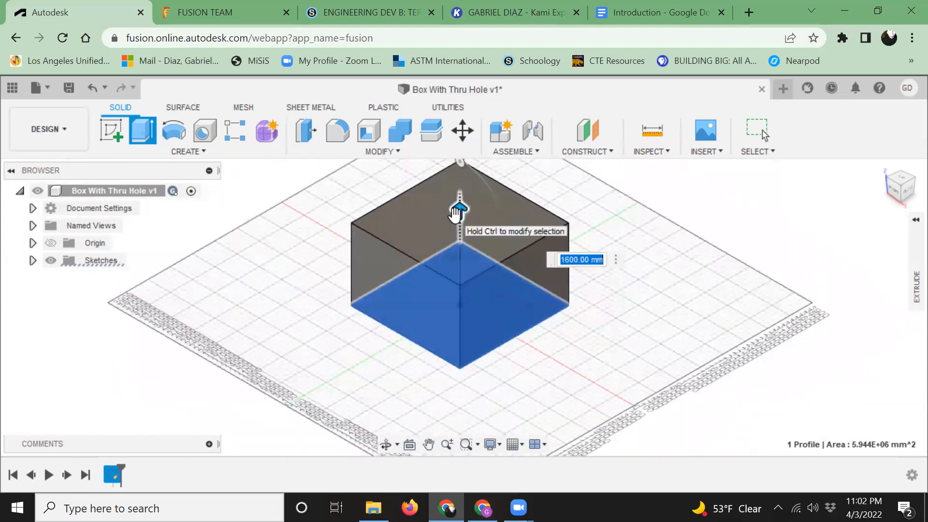
{"action": "type", "text": "243"}
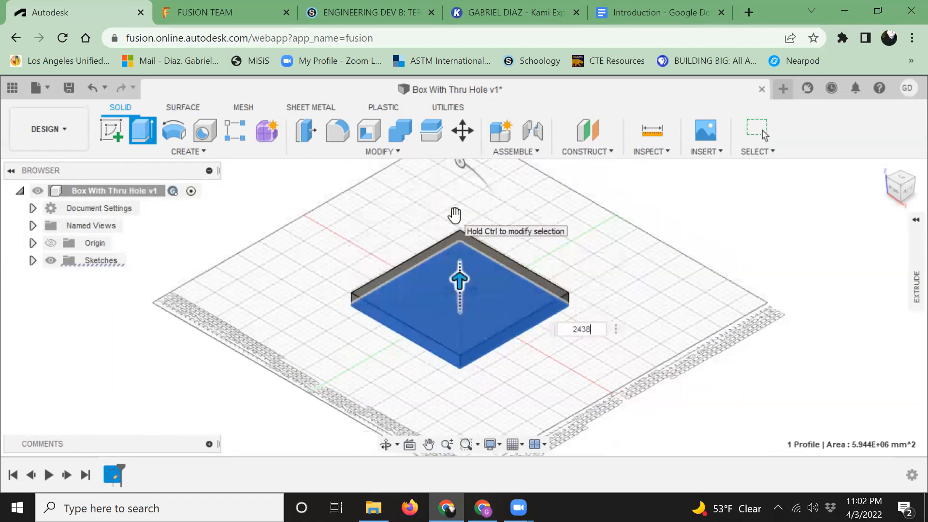
{"action": "type", "text": "8"}
{"action": "key", "text": "Return"}
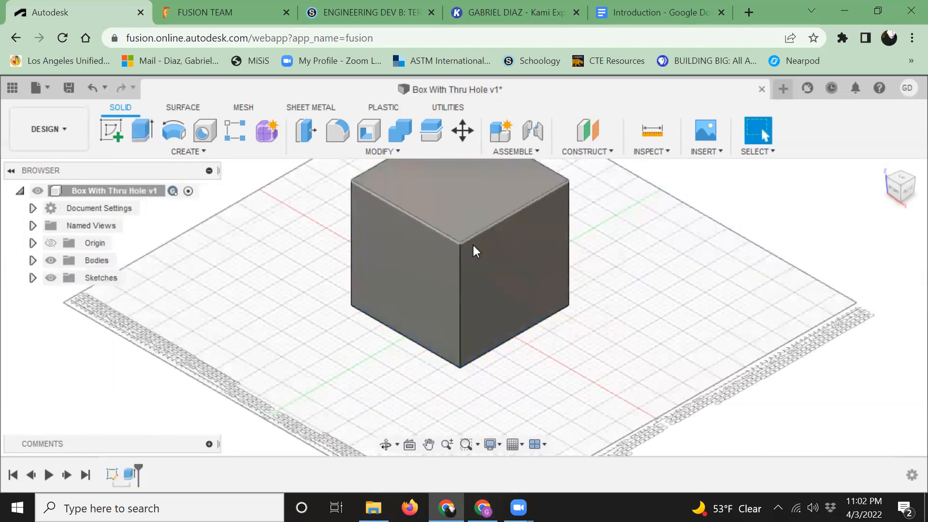
Compare the extruded box with the drawing in the Kami worksheet, and return to the Fusion 360 design
{"action": "scroll", "coordinate": [473, 245], "scroll_direction": "down", "scroll_amount": 3}
{"action": "scroll", "coordinate": [484, 201], "scroll_direction": "down", "scroll_amount": 3}
{"action": "middle_click_drag", "start_coordinate": [486, 197], "coordinate": [410, 254]}
{"action": "scroll", "coordinate": [387, 248], "scroll_direction": "up", "scroll_amount": 2}
{"action": "left_click", "coordinate": [496, 11]}
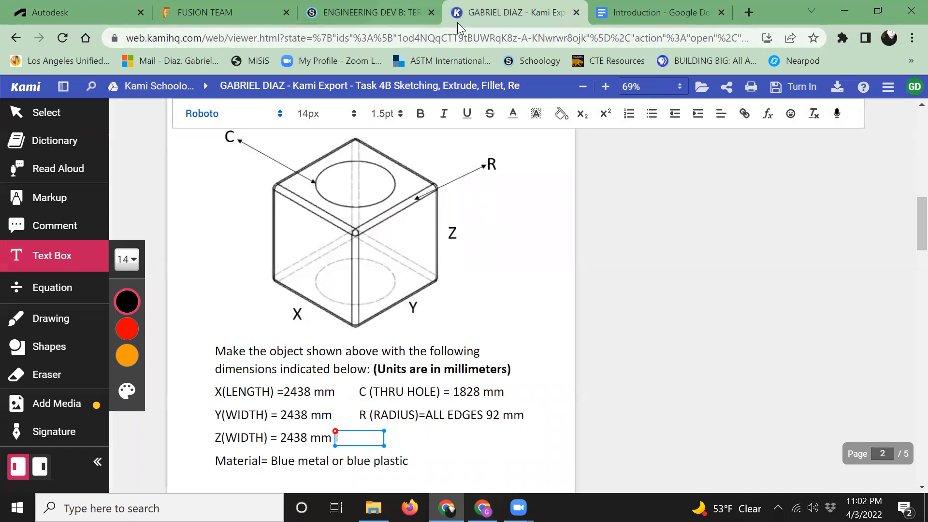
{"action": "left_click", "coordinate": [80, 12]}
{"action": "scroll", "coordinate": [401, 278], "scroll_direction": "up", "scroll_amount": 2}
{"action": "scroll", "coordinate": [356, 269], "scroll_direction": "down", "scroll_amount": 2}
{"action": "middle_click_drag", "start_coordinate": [358, 275], "coordinate": [410, 260]}
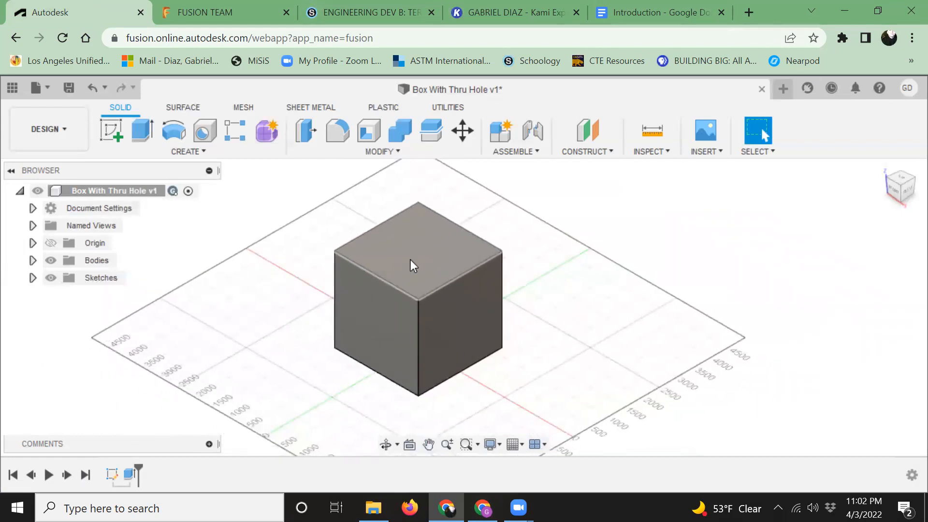
Create a new sketch on the top face of the box
{"action": "scroll", "coordinate": [410, 260], "scroll_direction": "up", "scroll_amount": 2}
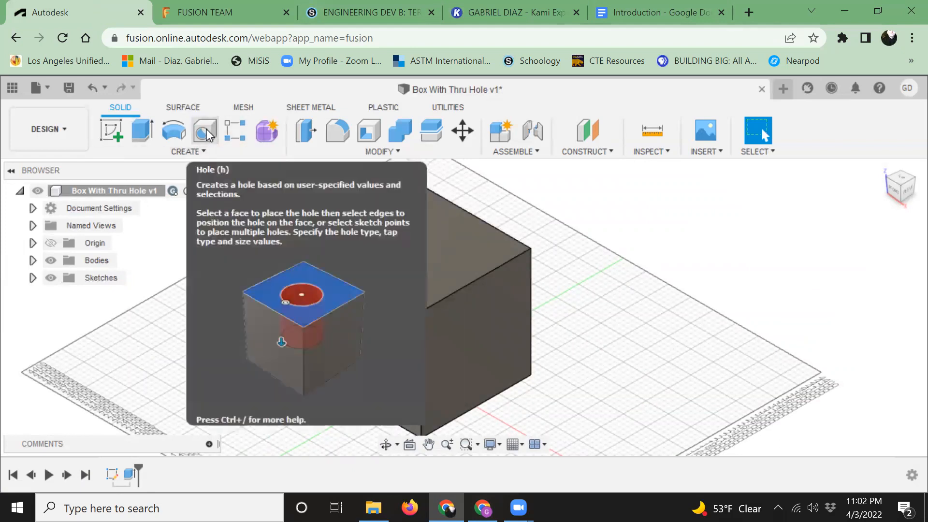
{"action": "left_click", "coordinate": [106, 136]}
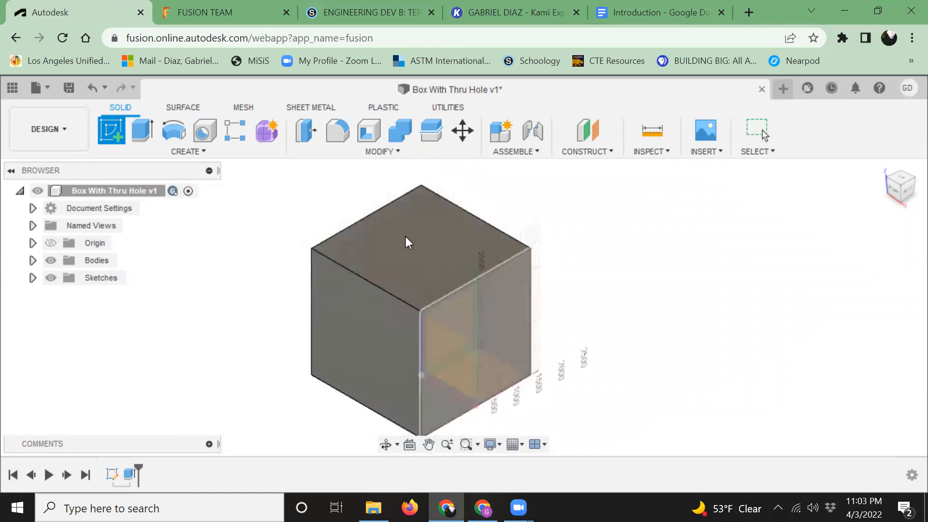
{"action": "left_click", "coordinate": [417, 249]}
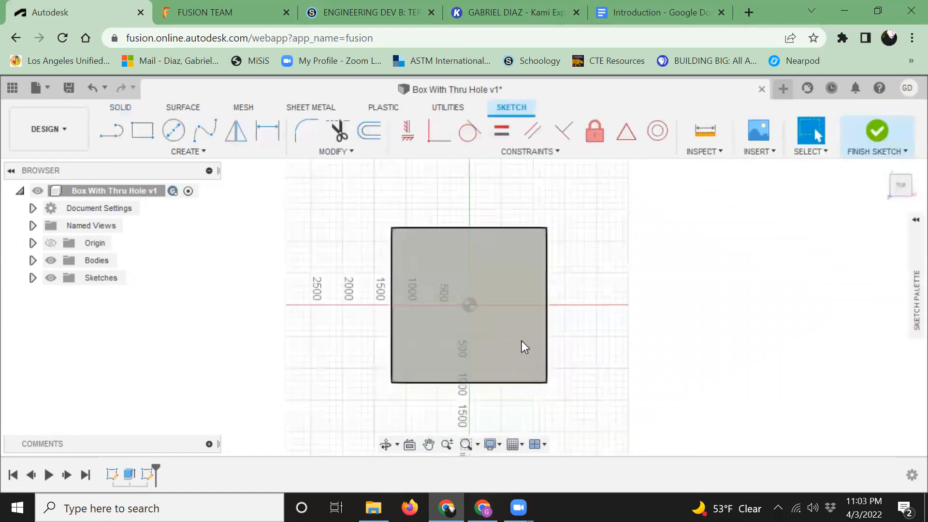
{"action": "scroll", "coordinate": [518, 282], "scroll_direction": "up", "scroll_amount": 1}
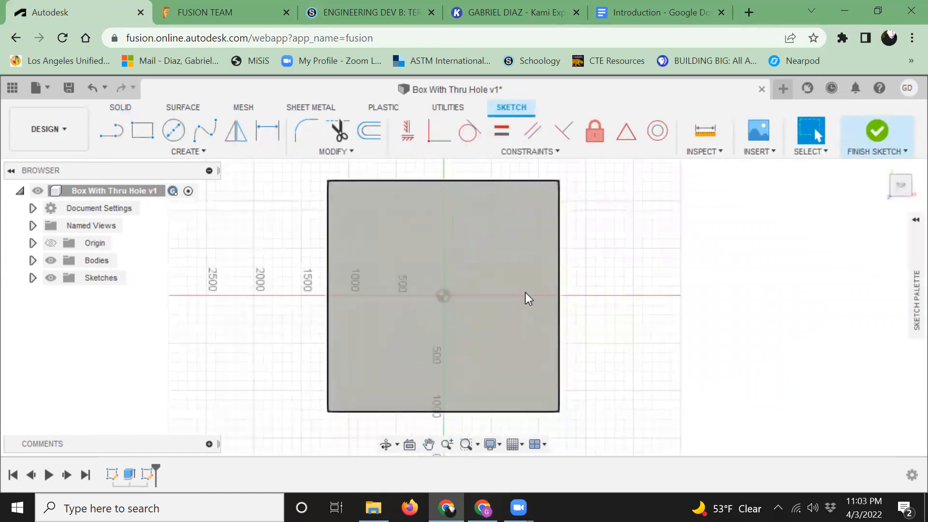
Check the through-hole size in the Kami worksheet, and draw a 1828 mm diameter circle centered on the origin in the Fusion 360 sketch
{"action": "left_click", "coordinate": [175, 132]}
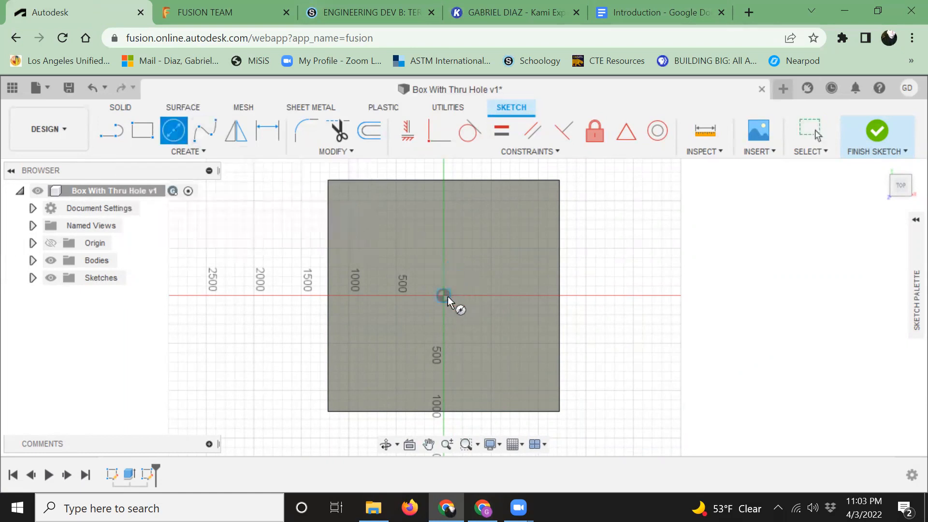
{"action": "left_click", "coordinate": [508, 10]}
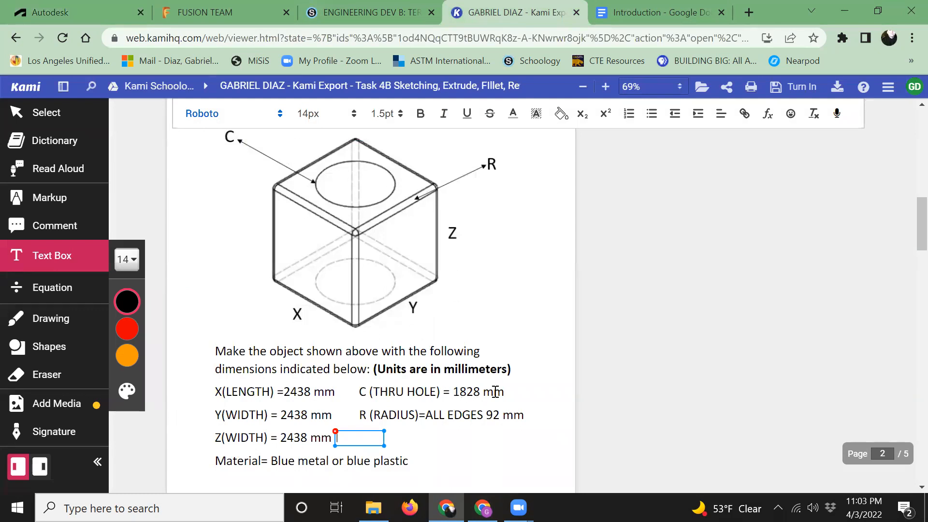
{"action": "left_click", "coordinate": [71, 8]}
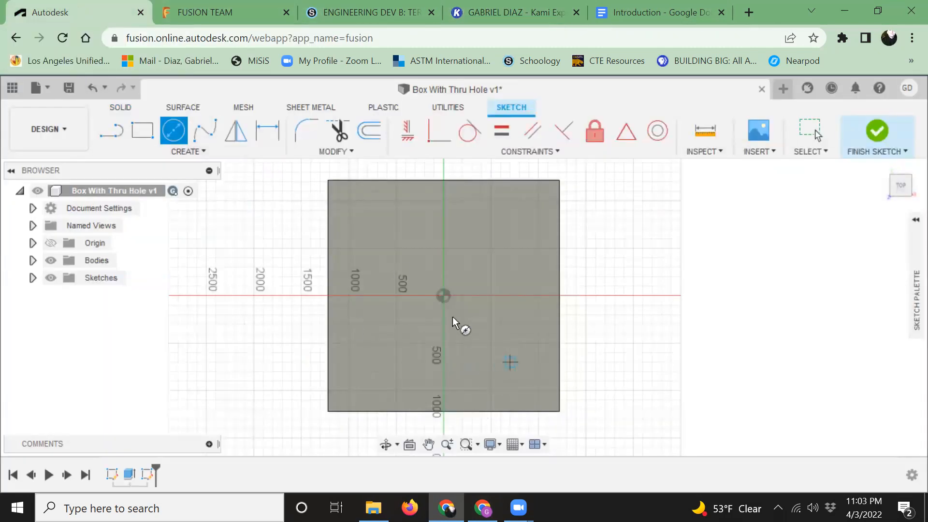
{"action": "left_click", "coordinate": [444, 296]}
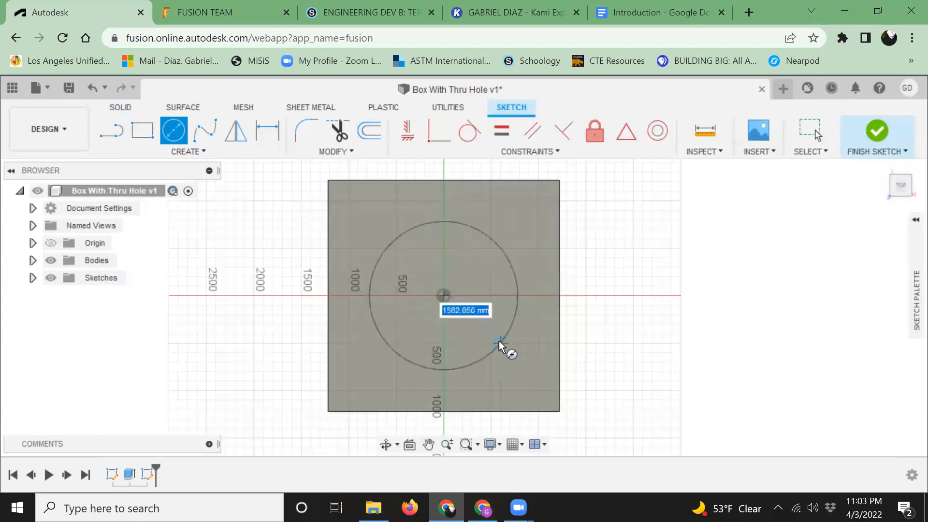
{"action": "type", "text": "1828"}
{"action": "key", "text": "Return"}
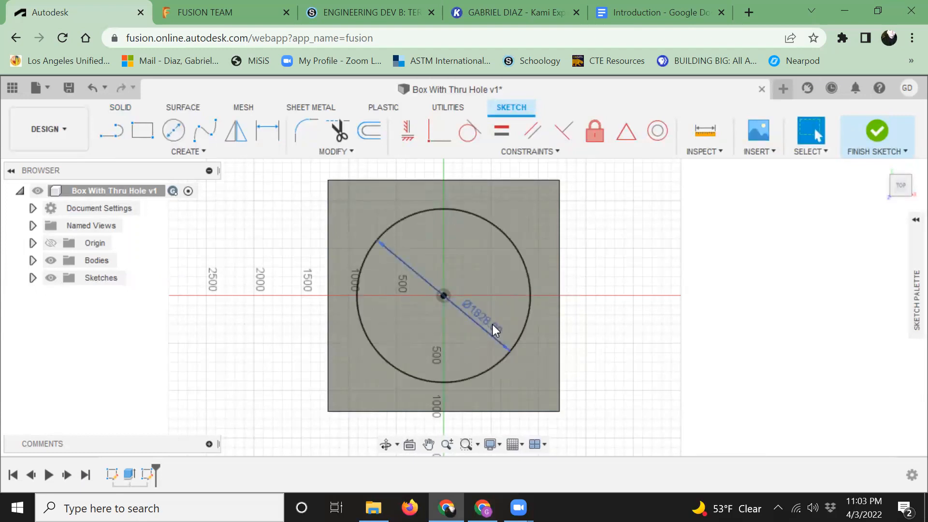
Reposition the circle's diameter dimension so that it runs horizontally across the circle
{"action": "left_click_drag", "start_coordinate": [490, 326], "coordinate": [492, 300]}
{"action": "scroll", "coordinate": [491, 300], "scroll_direction": "up", "scroll_amount": 2}
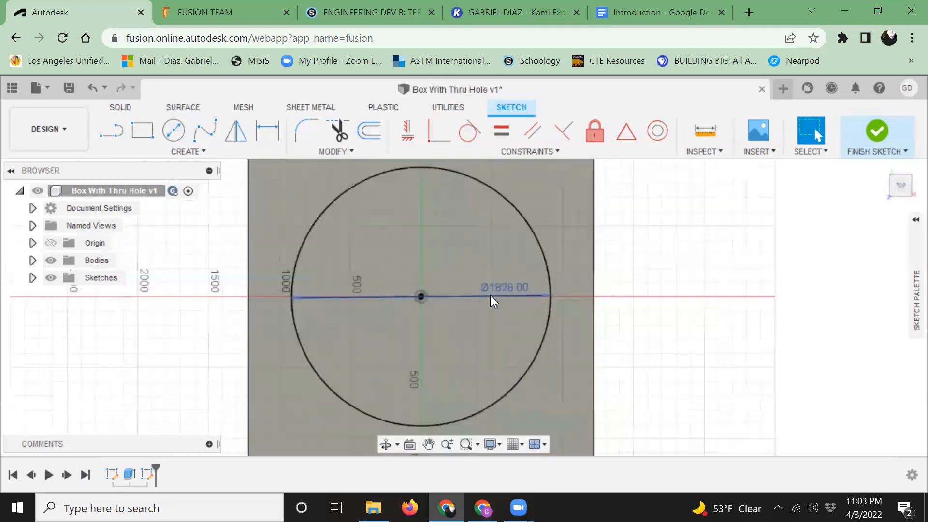
{"action": "scroll", "coordinate": [491, 294], "scroll_direction": "up", "scroll_amount": 2}
{"action": "scroll", "coordinate": [499, 296], "scroll_direction": "down", "scroll_amount": 3}
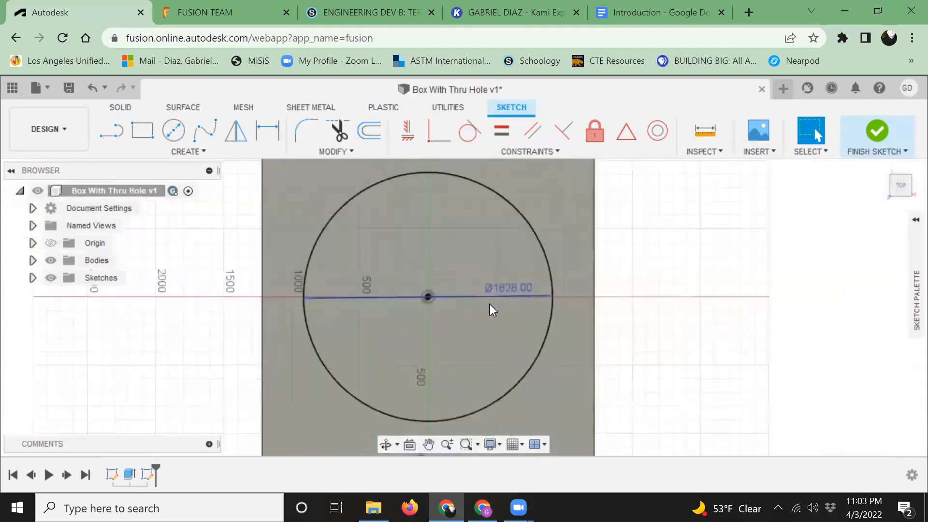
{"action": "scroll", "coordinate": [489, 305], "scroll_direction": "down", "scroll_amount": 1}
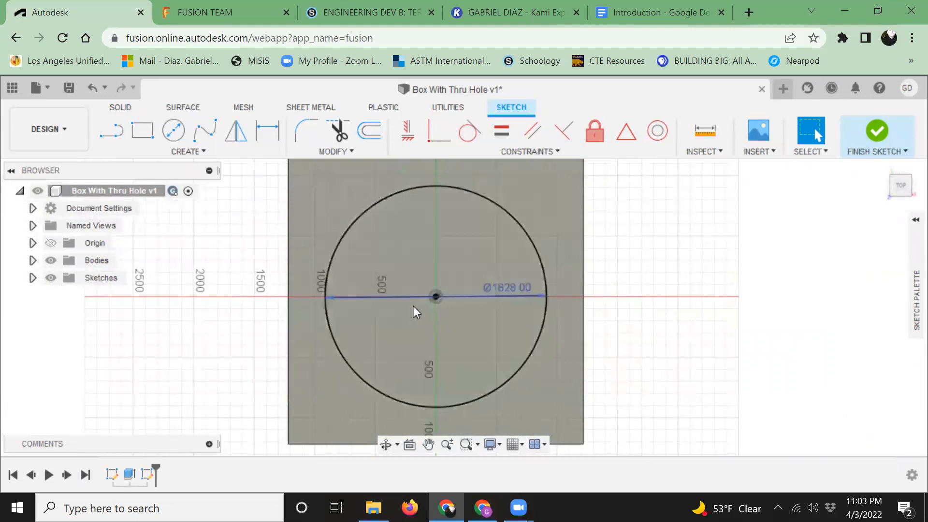
{"action": "scroll", "coordinate": [457, 315], "scroll_direction": "up", "scroll_amount": 1}
{"action": "scroll", "coordinate": [457, 314], "scroll_direction": "down", "scroll_amount": 3}
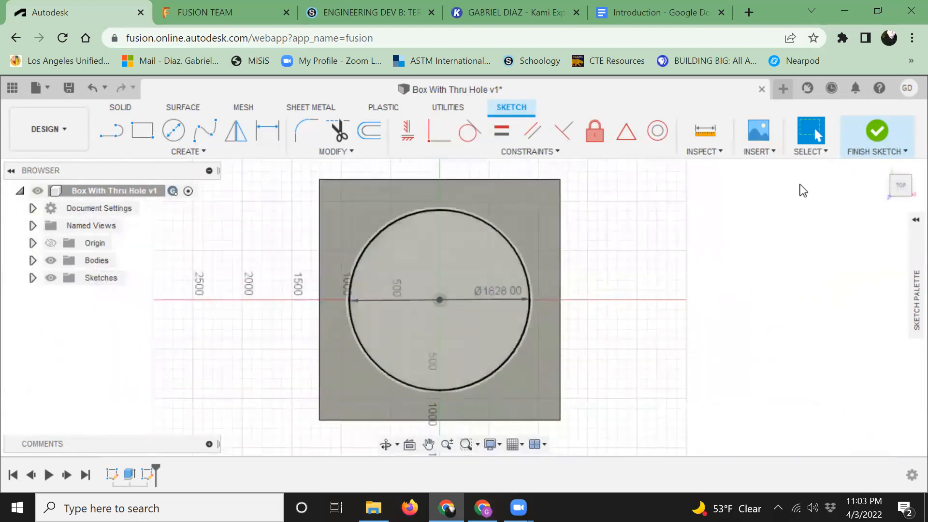
{"action": "scroll", "coordinate": [459, 335], "scroll_direction": "up", "scroll_amount": 1}
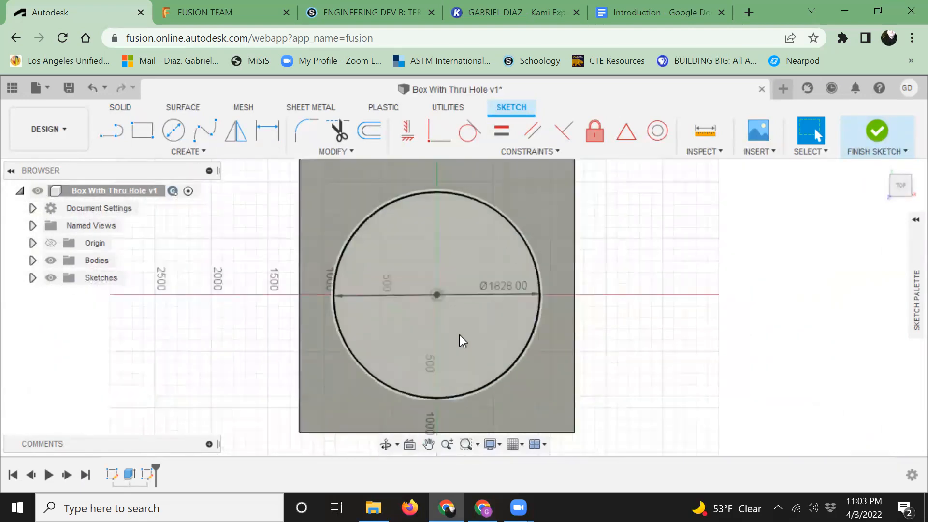
{"action": "scroll", "coordinate": [459, 335], "scroll_direction": "down", "scroll_amount": 1}
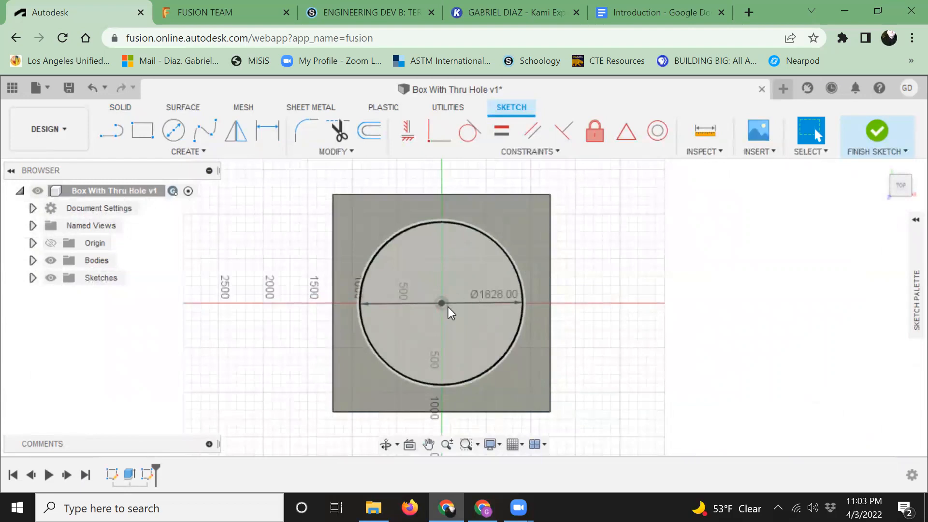
Finish the circle sketch and switch to the home isometric view
{"action": "left_click", "coordinate": [877, 135]}
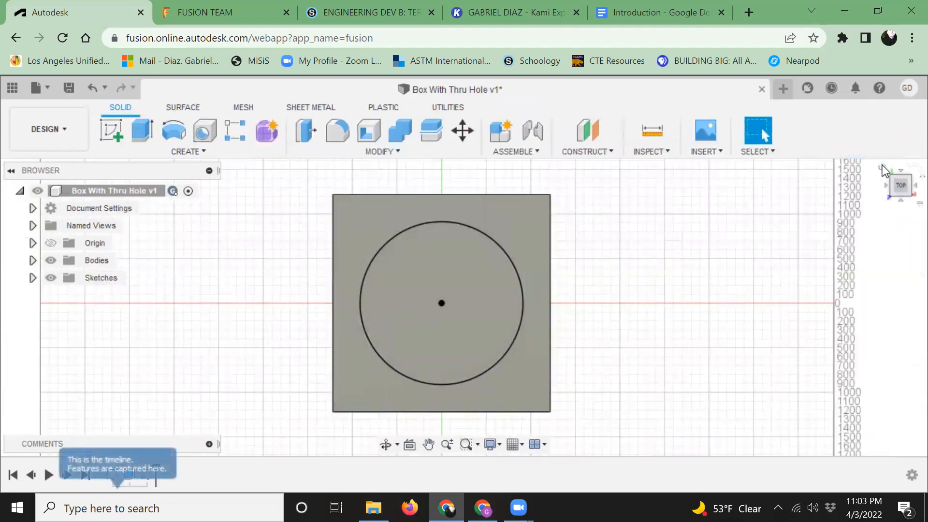
{"action": "left_click", "coordinate": [881, 166]}
{"action": "middle_click_drag", "start_coordinate": [582, 212], "coordinate": [556, 212]}
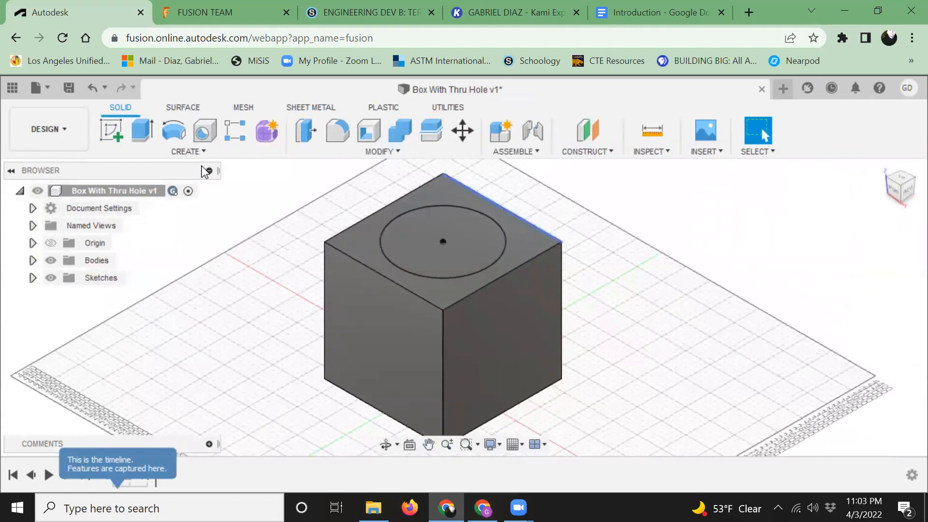
Extrude the circle profile downward as a Cut with extent type All to make the through hole
{"action": "left_click", "coordinate": [142, 130]}
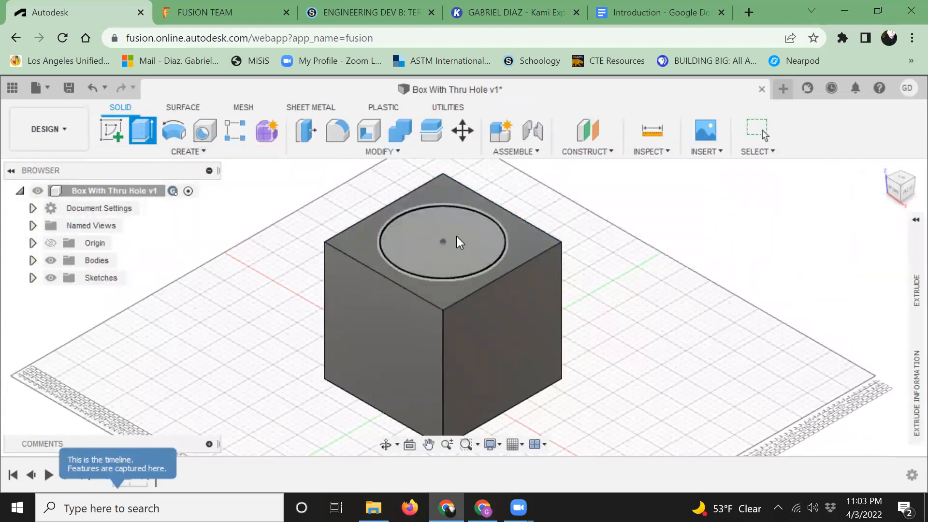
{"action": "left_click", "coordinate": [424, 231]}
{"action": "left_click_drag", "start_coordinate": [442, 236], "coordinate": [443, 305]}
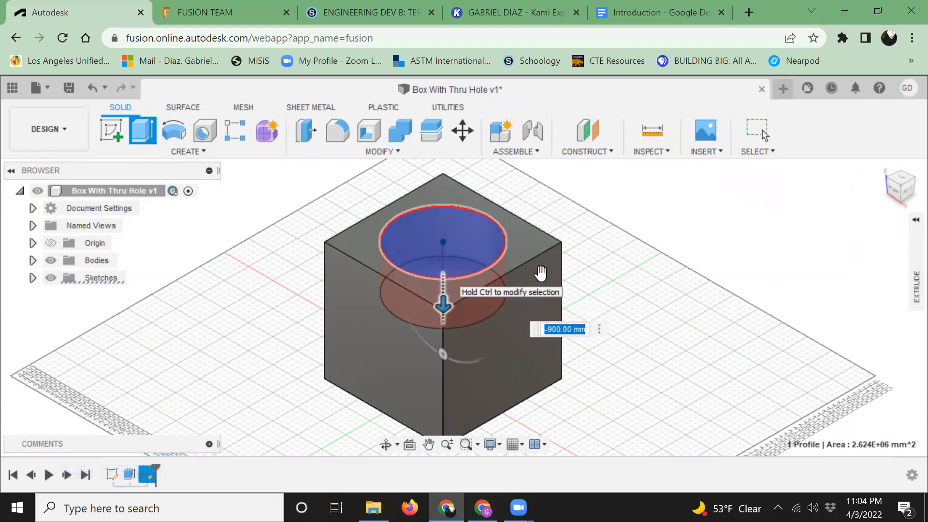
{"action": "left_click", "coordinate": [910, 230]}
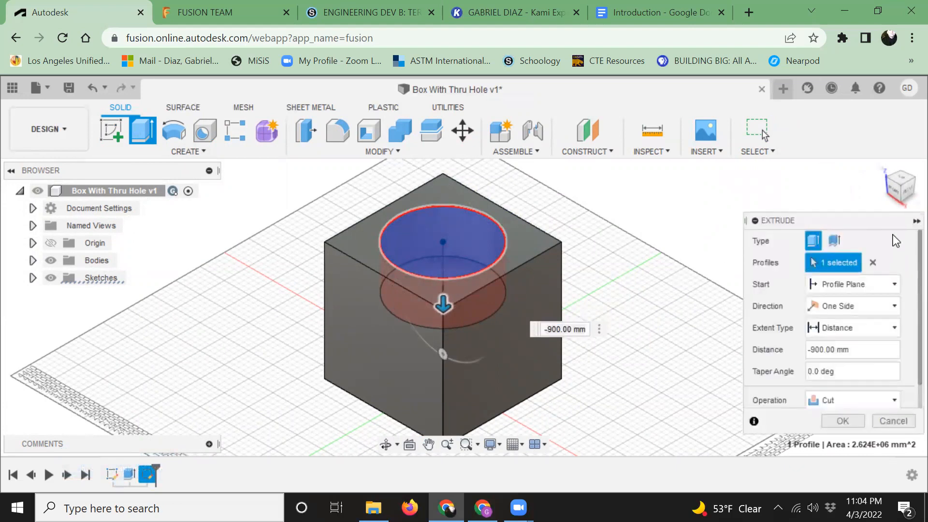
{"action": "scroll", "coordinate": [882, 291], "scroll_direction": "down", "scroll_amount": 1}
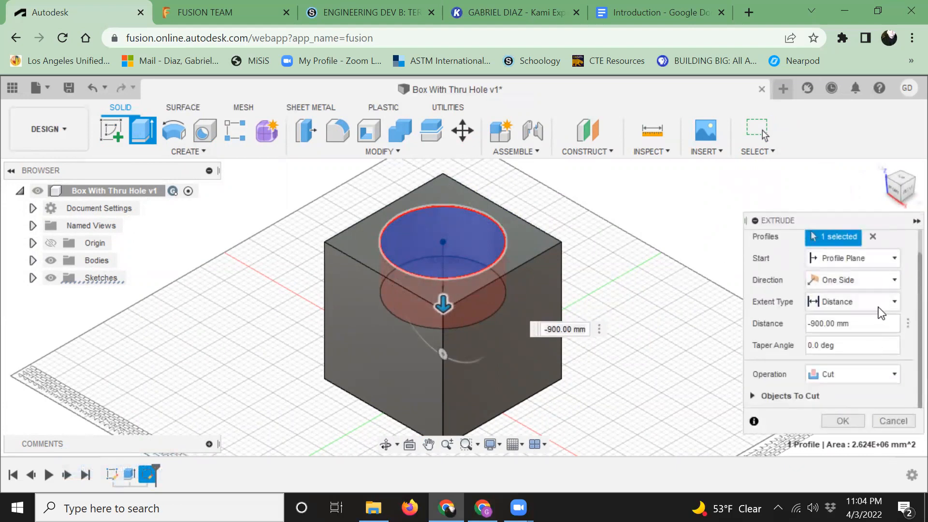
{"action": "left_click", "coordinate": [893, 303]}
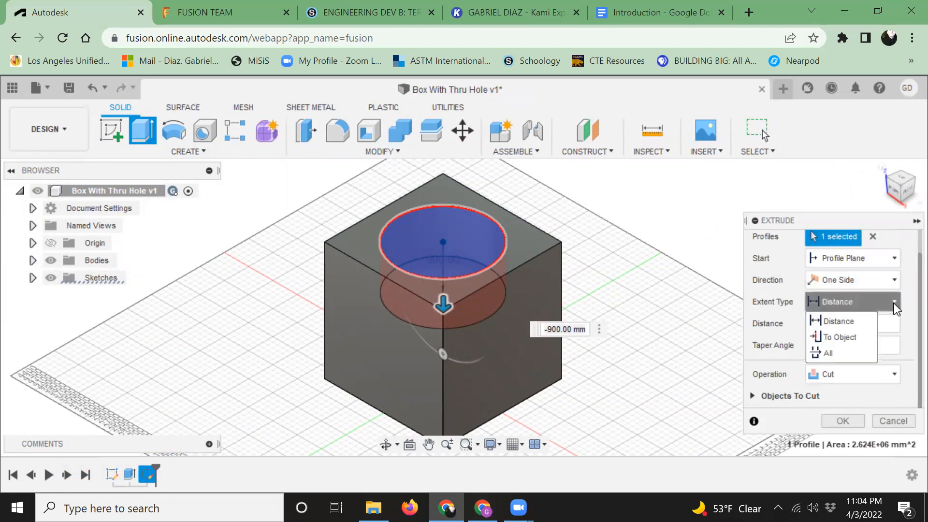
{"action": "left_click", "coordinate": [849, 352]}
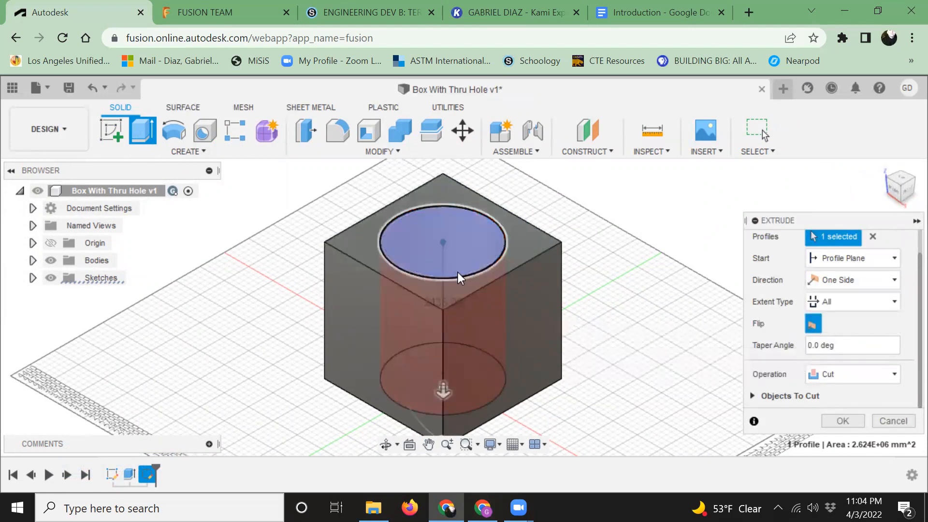
{"action": "left_click", "coordinate": [875, 379]}
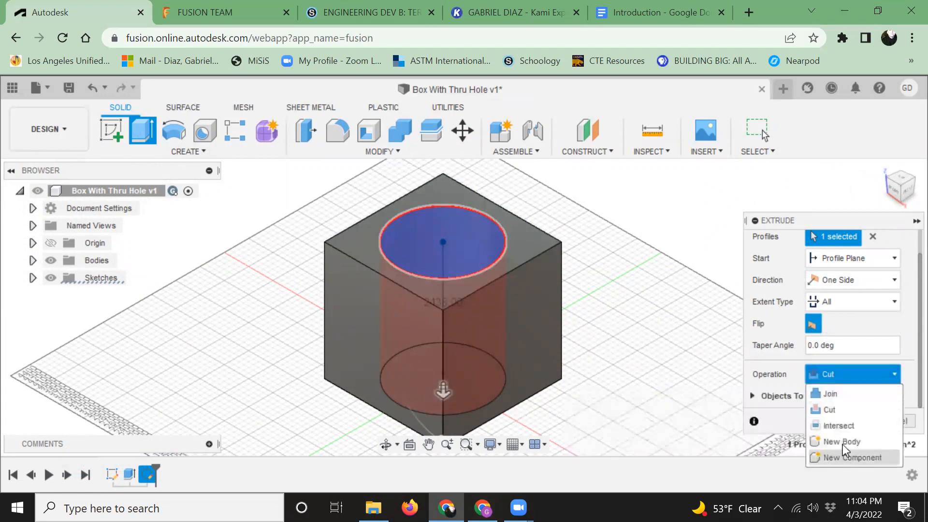
{"action": "left_click", "coordinate": [845, 380]}
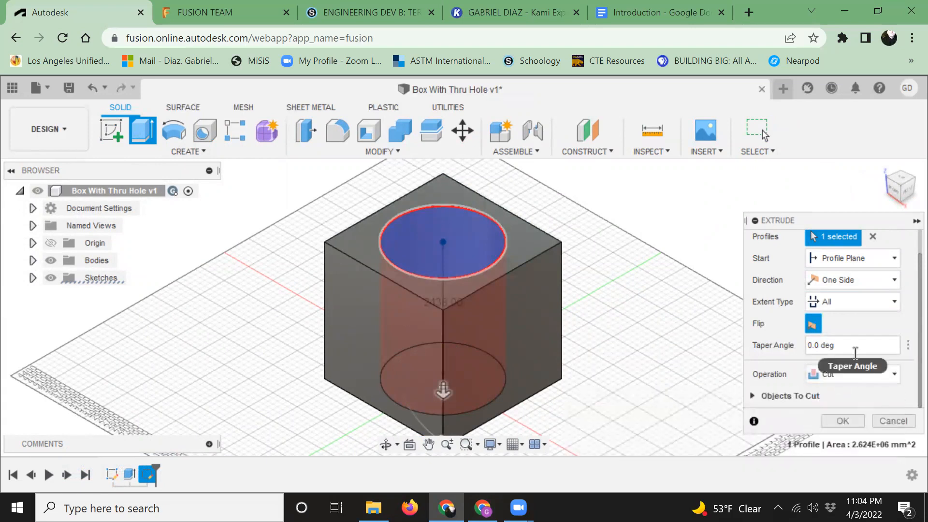
{"action": "left_click", "coordinate": [853, 424]}
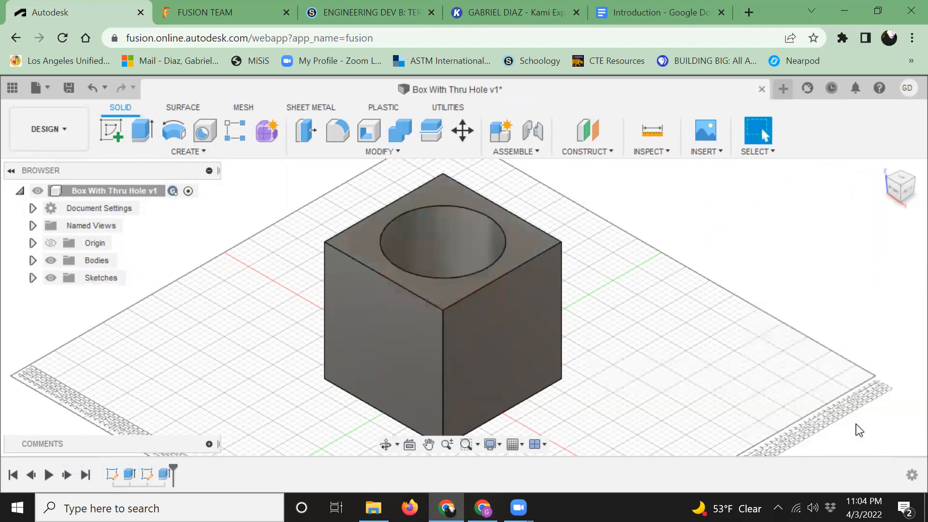
Compare the cut box with the rounded-edge drawing in the Kami worksheet, and return to the Fusion 360 design
{"action": "left_click", "coordinate": [504, 12]}
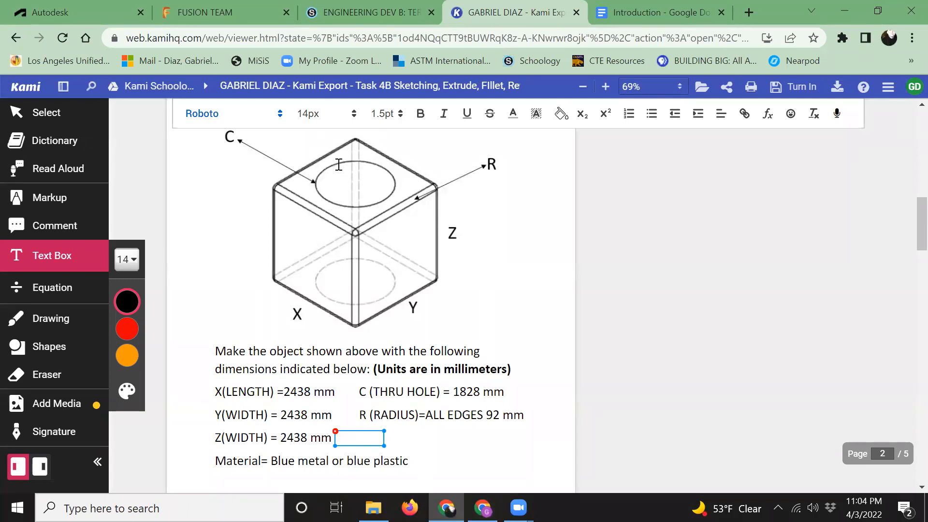
{"action": "left_click", "coordinate": [54, 12]}
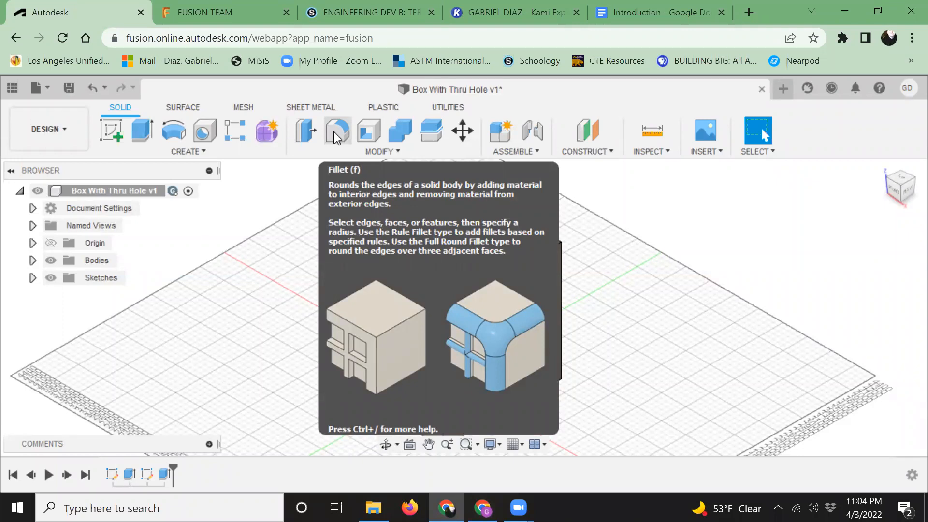
{"action": "left_click", "coordinate": [336, 130]}
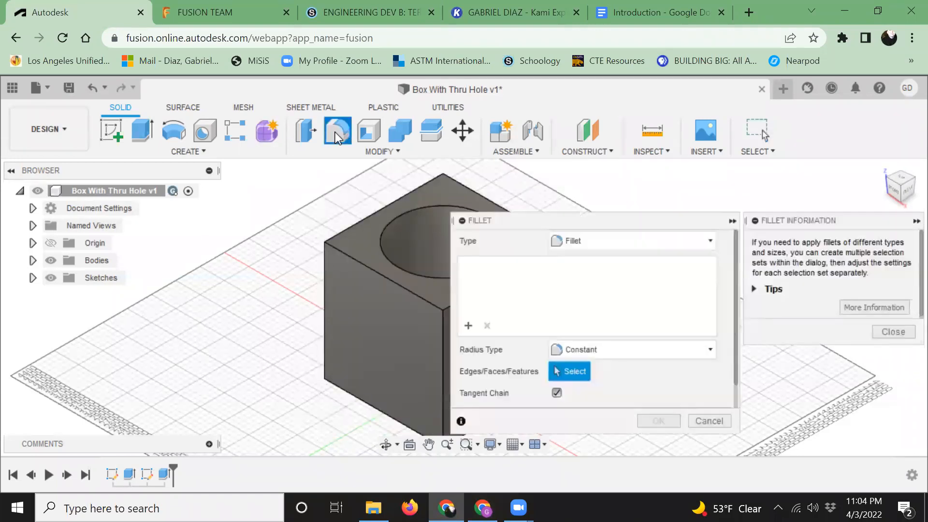
{"action": "left_click", "coordinate": [916, 221]}
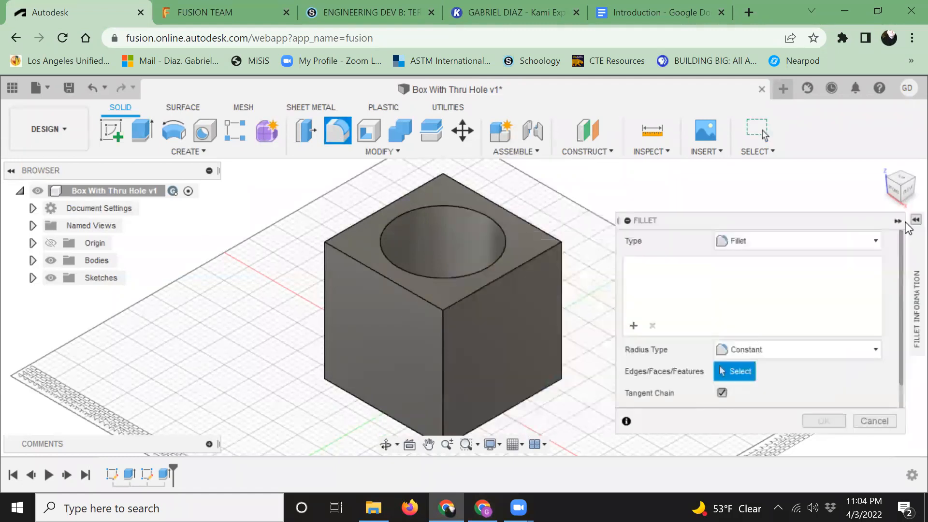
{"action": "left_click", "coordinate": [485, 286]}
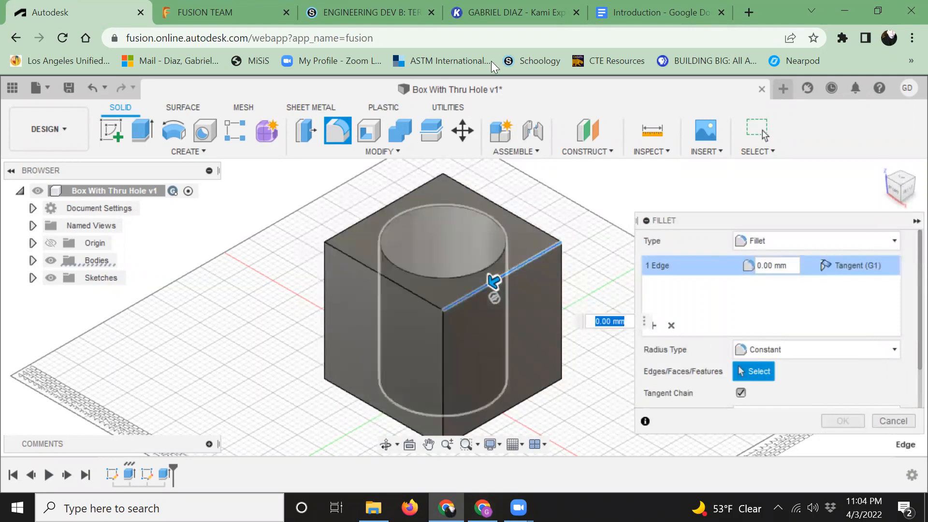
{"action": "key", "text": "Escape"}
Check the edge radius in the Kami worksheet, and start a fillet on the four edges of the box's top face
{"action": "left_click", "coordinate": [503, 12]}
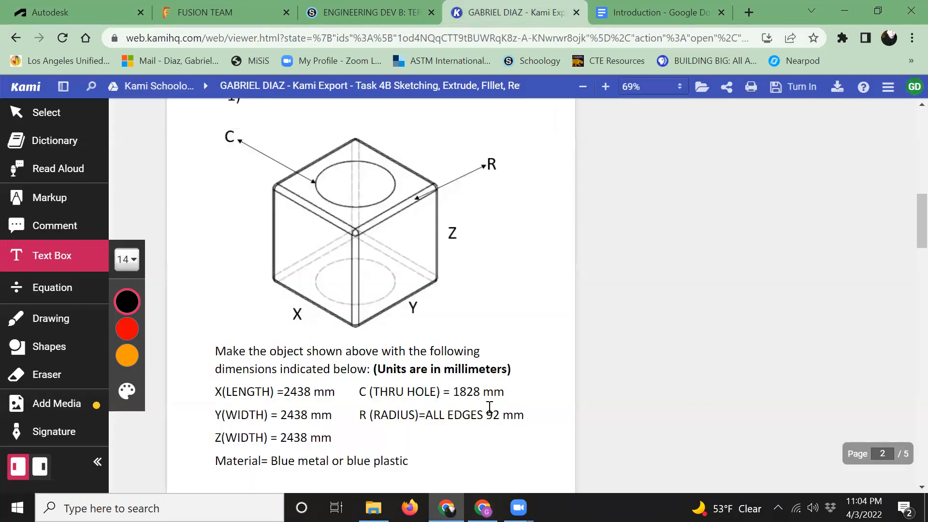
{"action": "left_click", "coordinate": [72, 12]}
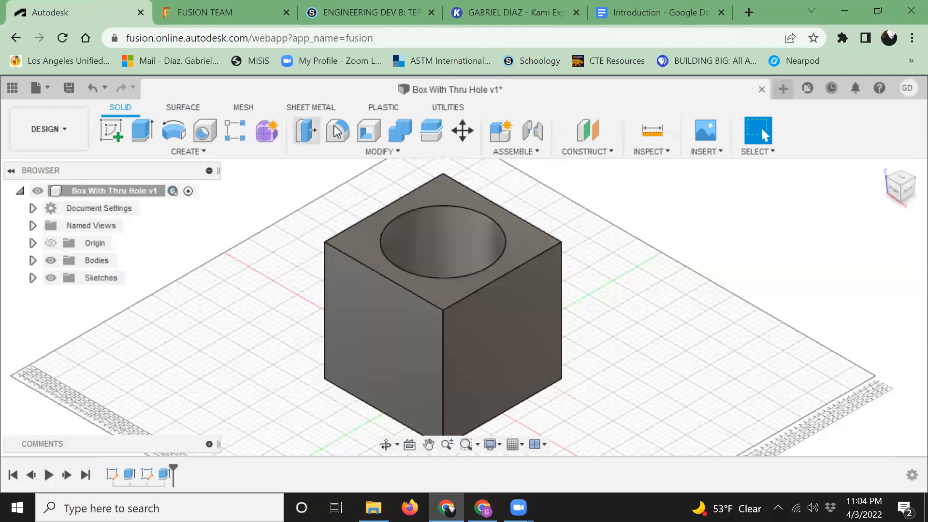
{"action": "left_click", "coordinate": [344, 140]}
{"action": "left_click", "coordinate": [483, 287]}
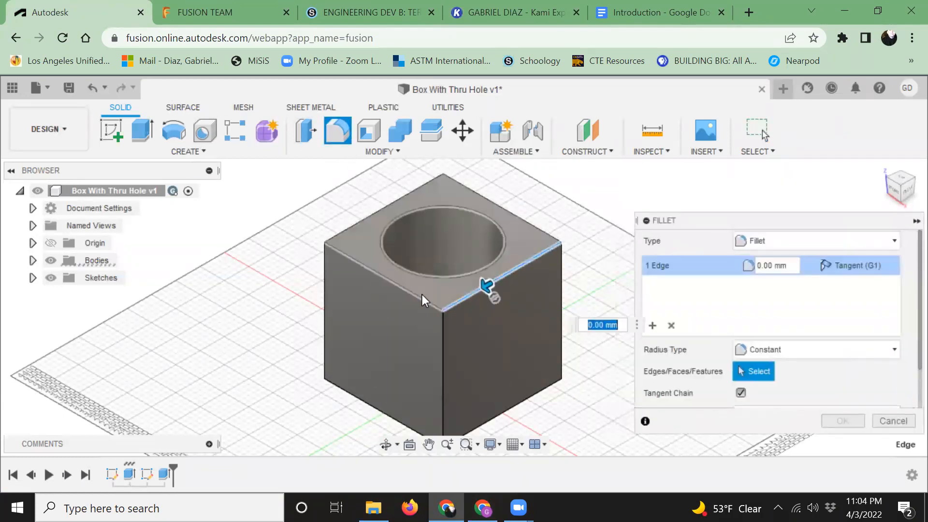
{"action": "left_click", "coordinate": [419, 298]}
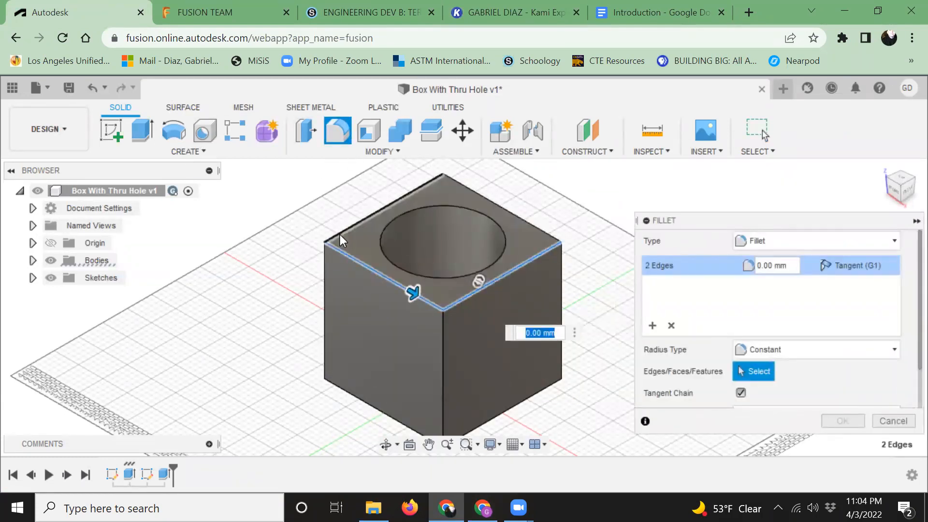
{"action": "left_click", "coordinate": [340, 234]}
{"action": "left_click", "coordinate": [536, 227]}
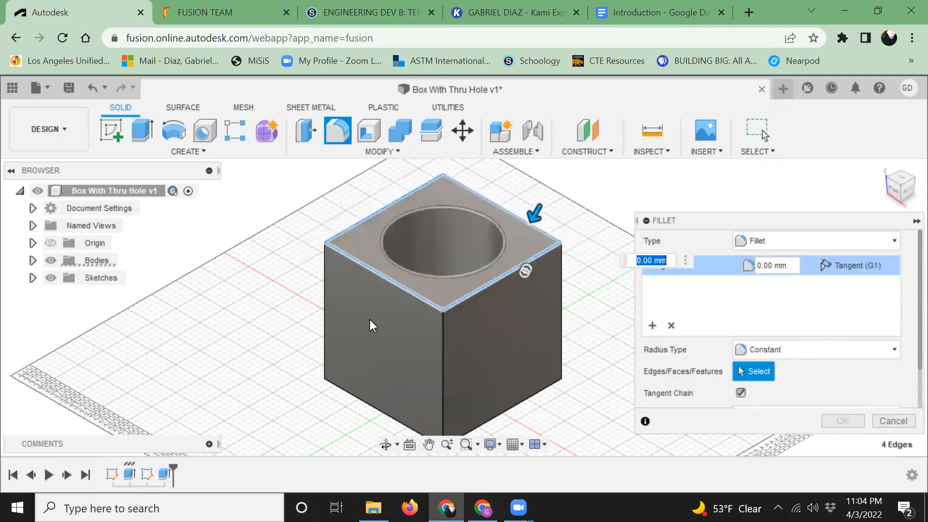
Add the box's four vertical edges and four bottom edges to the fillet selection
{"action": "left_click", "coordinate": [338, 368]}
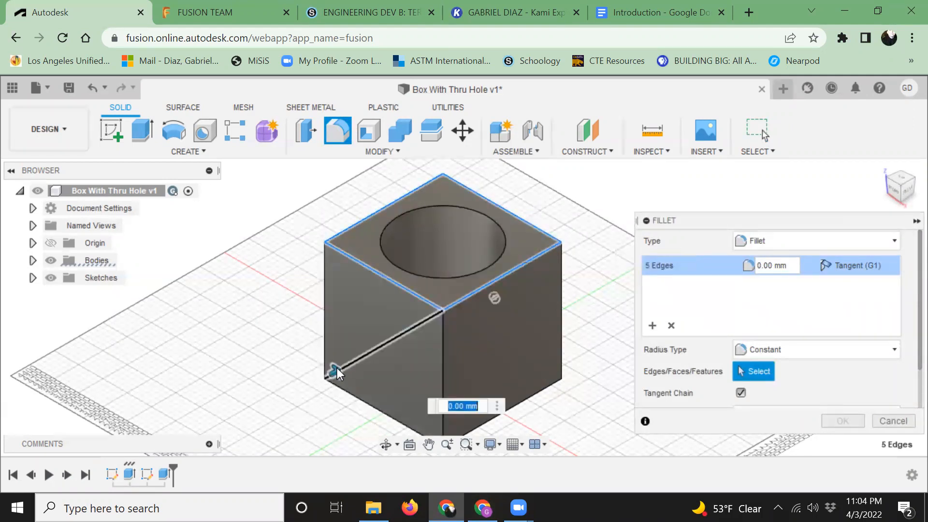
{"action": "left_click", "coordinate": [326, 358]}
{"action": "left_click", "coordinate": [348, 395]}
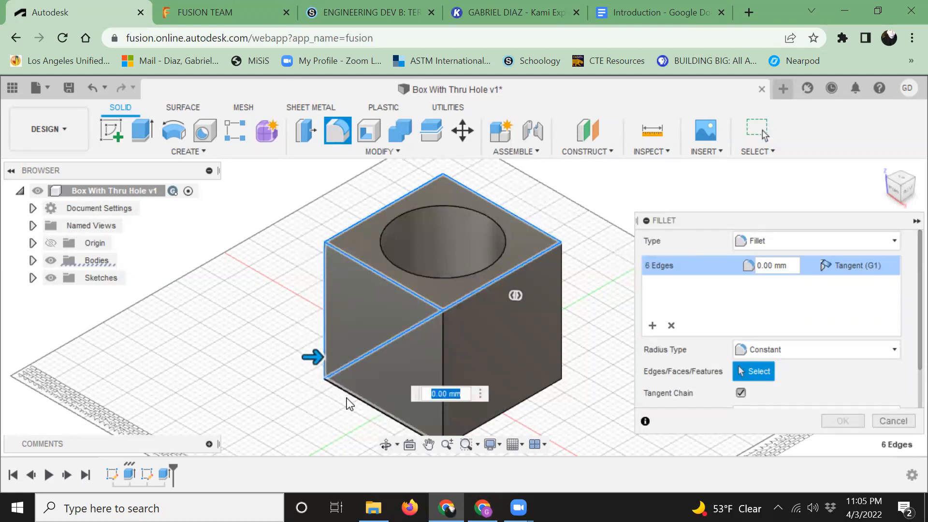
{"action": "left_click", "coordinate": [496, 422]}
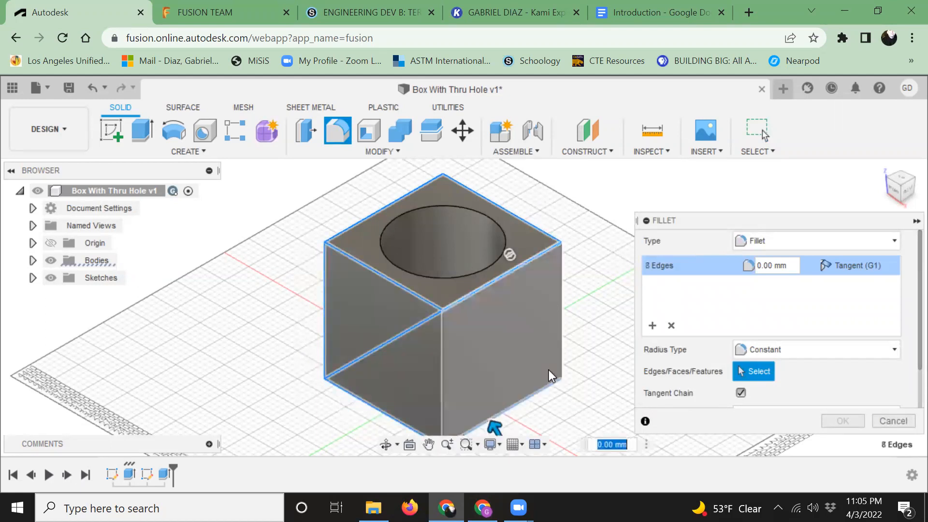
{"action": "left_click", "coordinate": [549, 369]}
{"action": "left_click", "coordinate": [442, 378]}
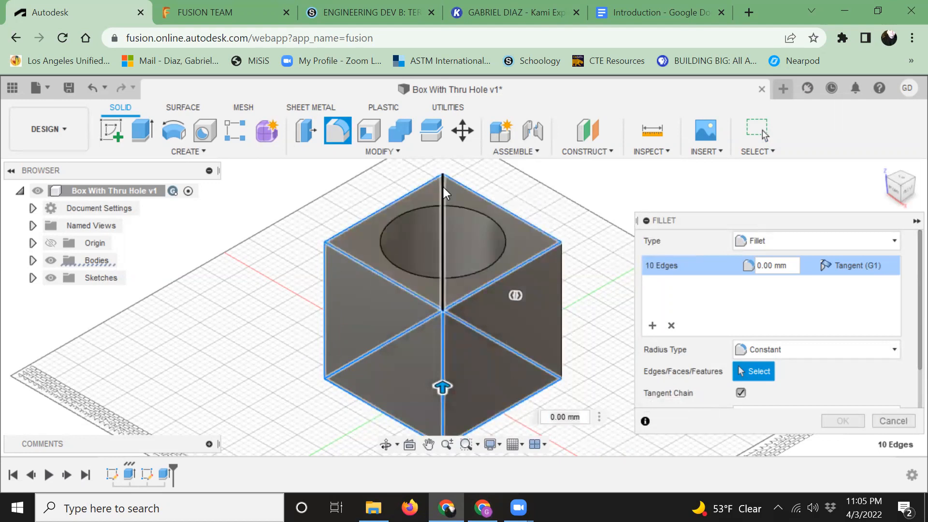
{"action": "left_click", "coordinate": [442, 187]}
{"action": "scroll", "coordinate": [536, 328], "scroll_direction": "up", "scroll_amount": 3}
{"action": "scroll", "coordinate": [547, 347], "scroll_direction": "down", "scroll_amount": 3}
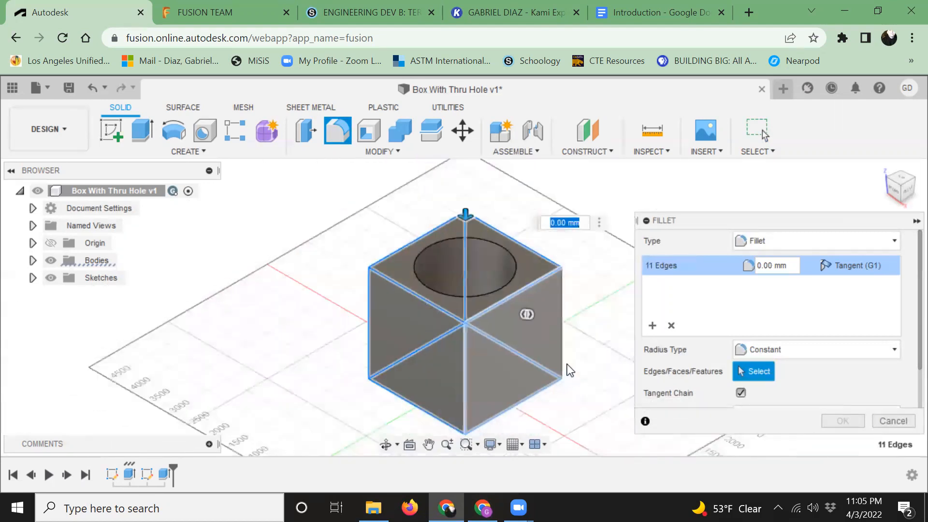
{"action": "left_click", "coordinate": [564, 323]}
Set the fillet radius to 92 mm and apply it to all selected box edges
{"action": "scroll", "coordinate": [567, 317], "scroll_direction": "up", "scroll_amount": 2}
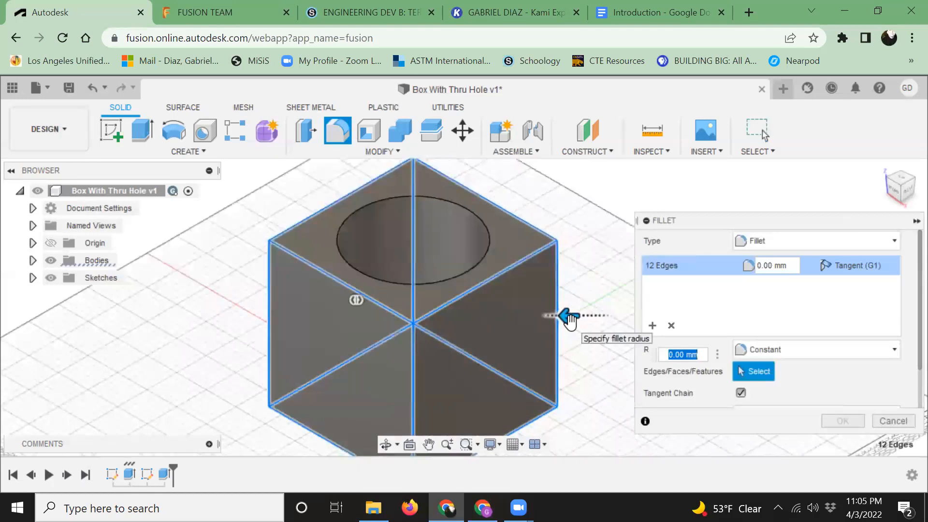
{"action": "scroll", "coordinate": [541, 343], "scroll_direction": "down", "scroll_amount": 2}
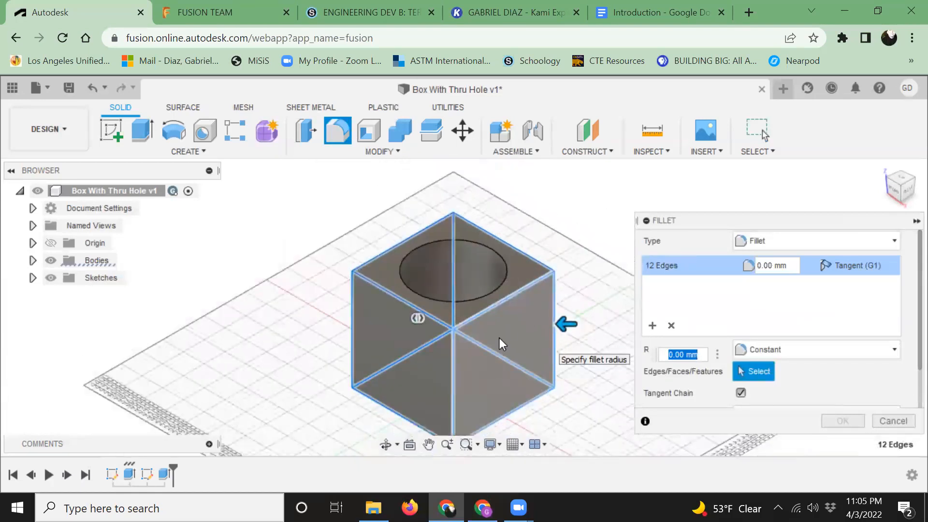
{"action": "scroll", "coordinate": [499, 338], "scroll_direction": "up", "scroll_amount": 2}
{"action": "scroll", "coordinate": [421, 261], "scroll_direction": "down", "scroll_amount": 2}
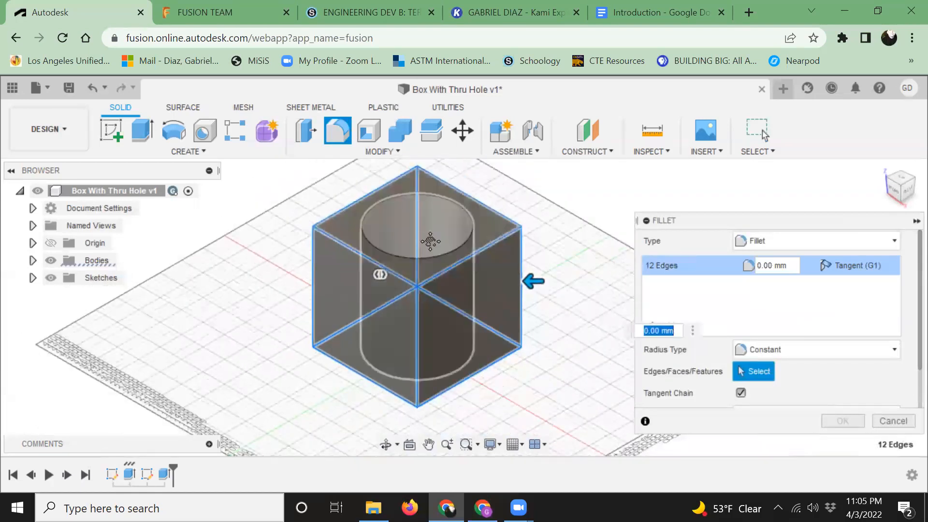
{"action": "scroll", "coordinate": [439, 259], "scroll_direction": "up", "scroll_amount": 2}
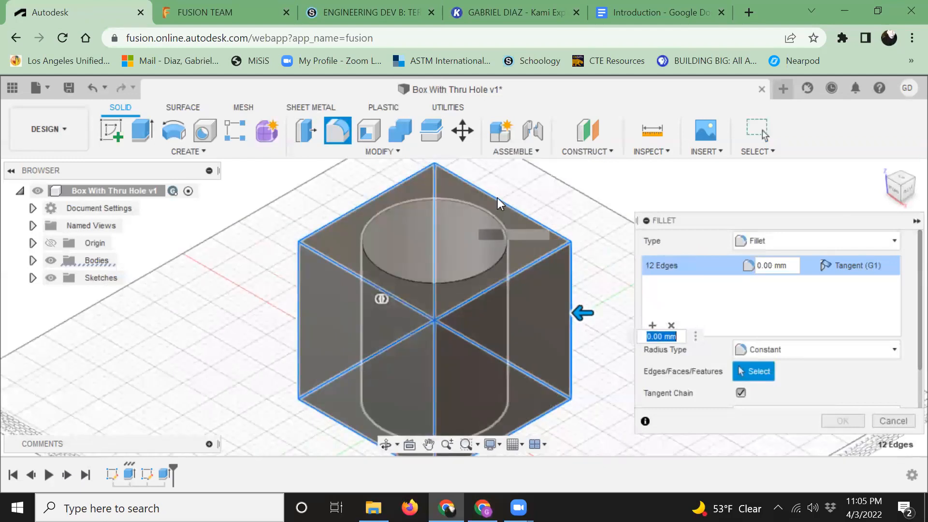
{"action": "middle_click_drag", "start_coordinate": [520, 380], "coordinate": [515, 341]}
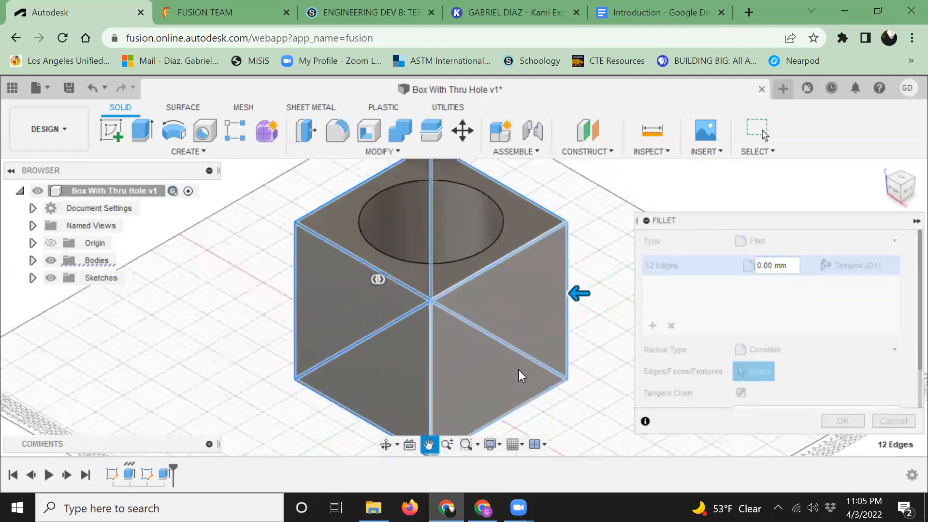
{"action": "scroll", "coordinate": [518, 369], "scroll_direction": "up", "scroll_amount": 1}
{"action": "scroll", "coordinate": [519, 371], "scroll_direction": "down", "scroll_amount": 1}
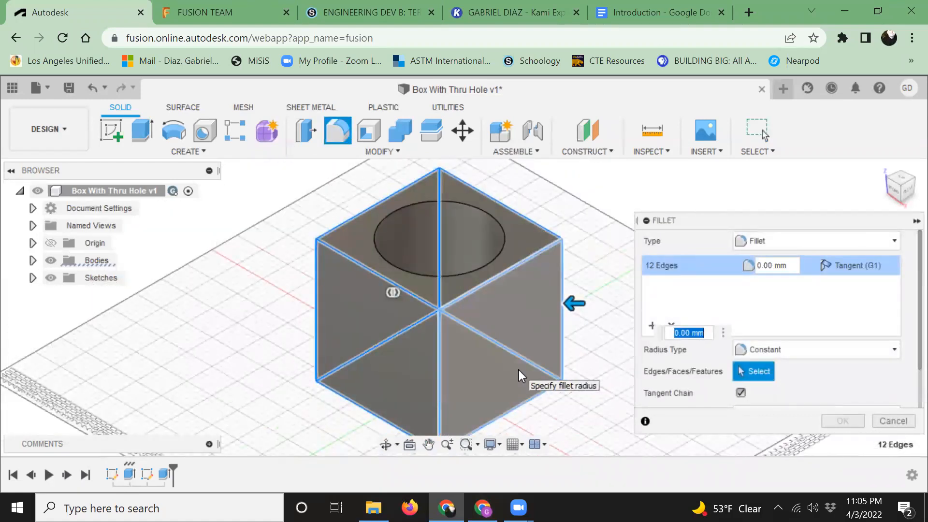
{"action": "type", "text": "02"}
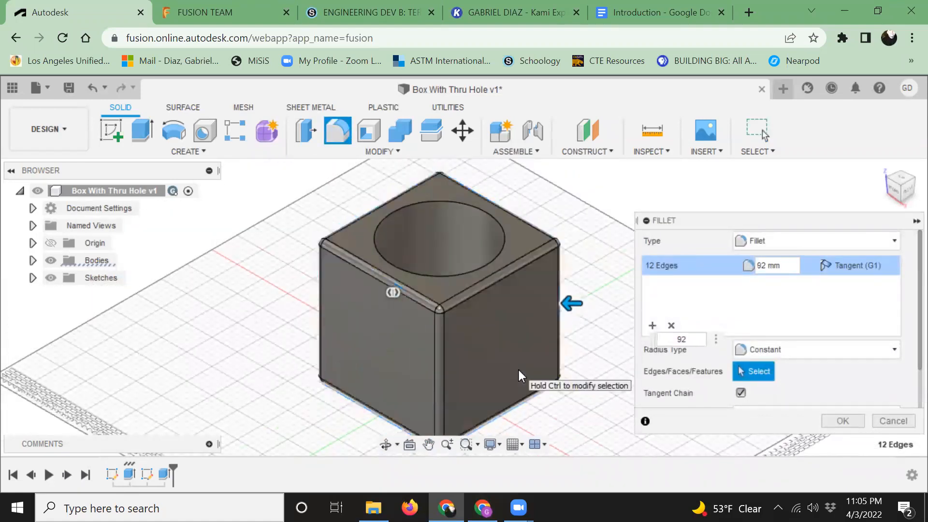
{"action": "key", "text": "Return"}
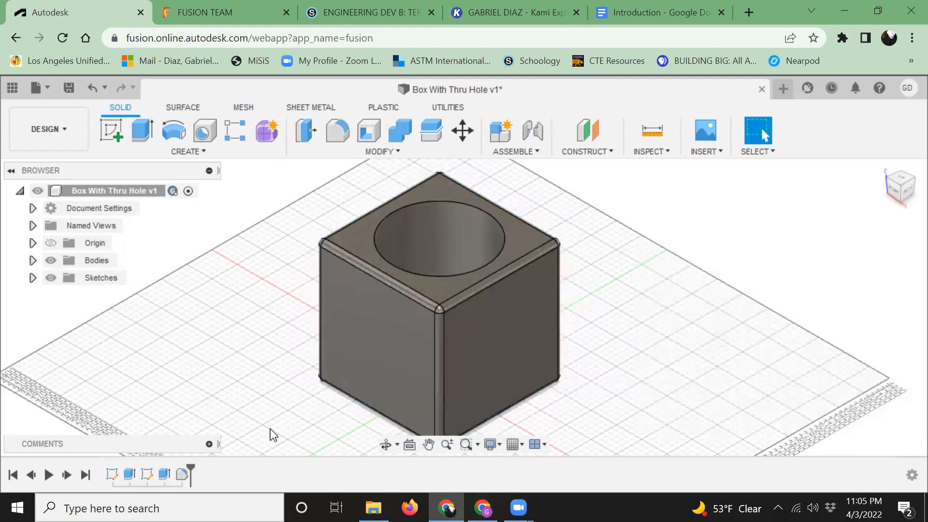
Replay the design history and reopen the base square sketch to review its dimensions, and finish the sketch
{"action": "left_click", "coordinate": [50, 476]}
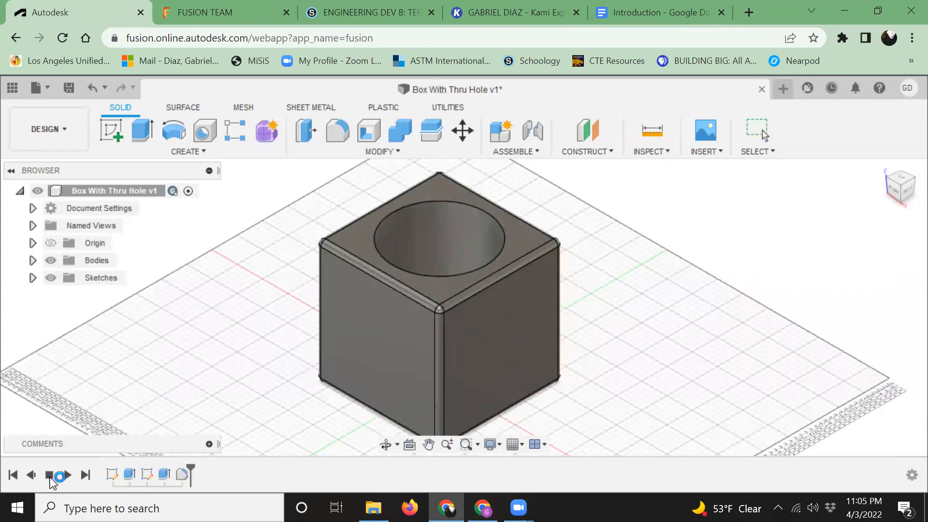
{"action": "double_click", "coordinate": [114, 473]}
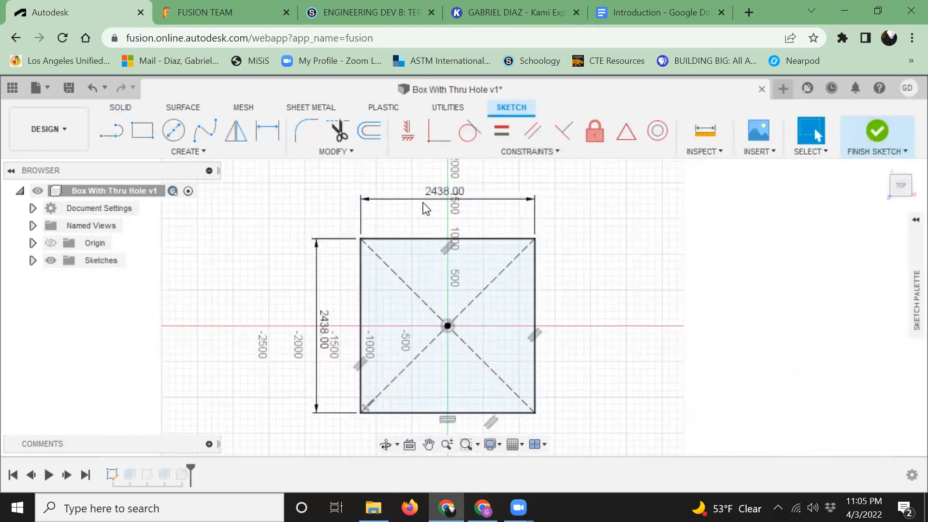
{"action": "double_click", "coordinate": [444, 191]}
{"action": "left_click", "coordinate": [883, 130]}
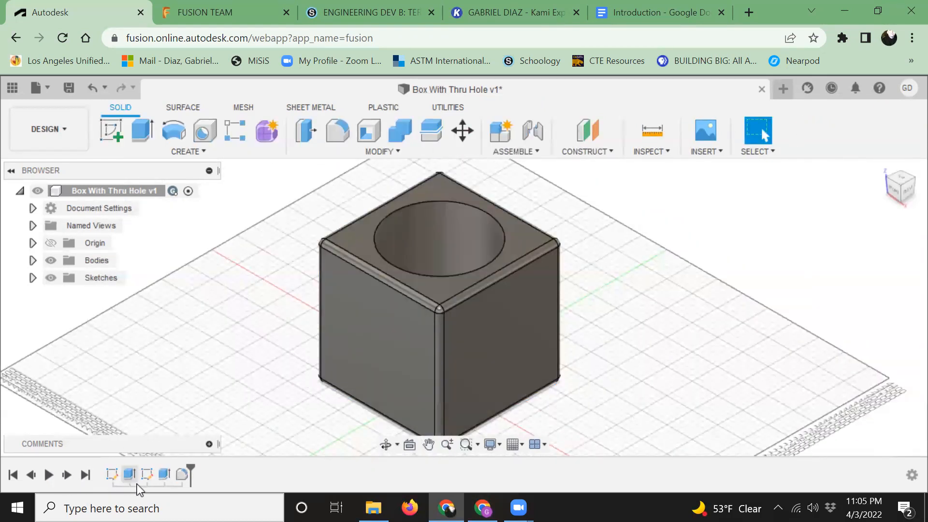
Reopen the fillet feature and the hole's circle sketch from the design history to review their settings, closing each one
{"action": "double_click", "coordinate": [182, 474]}
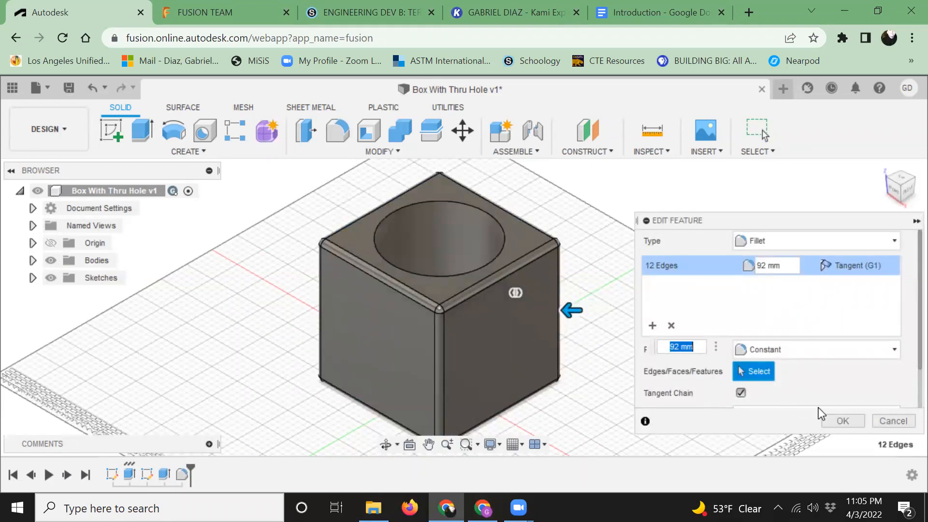
{"action": "left_click", "coordinate": [842, 421]}
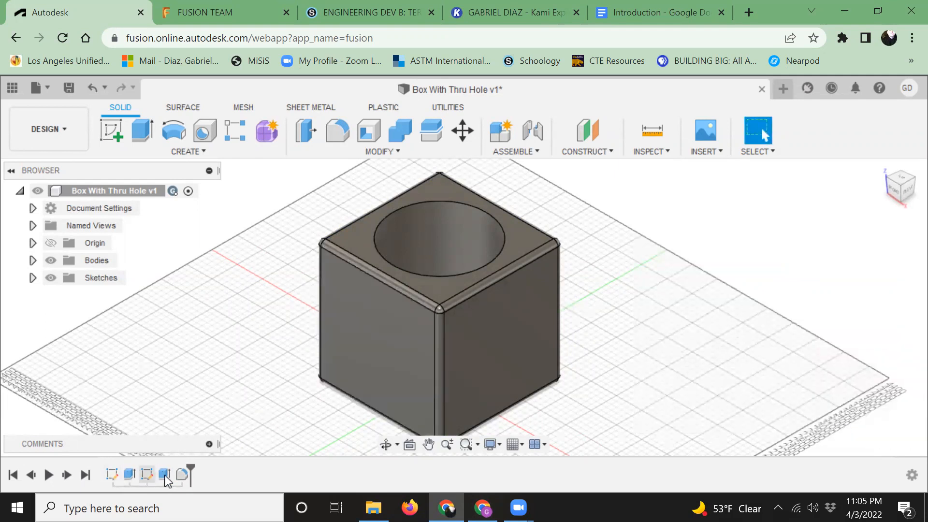
{"action": "double_click", "coordinate": [150, 474]}
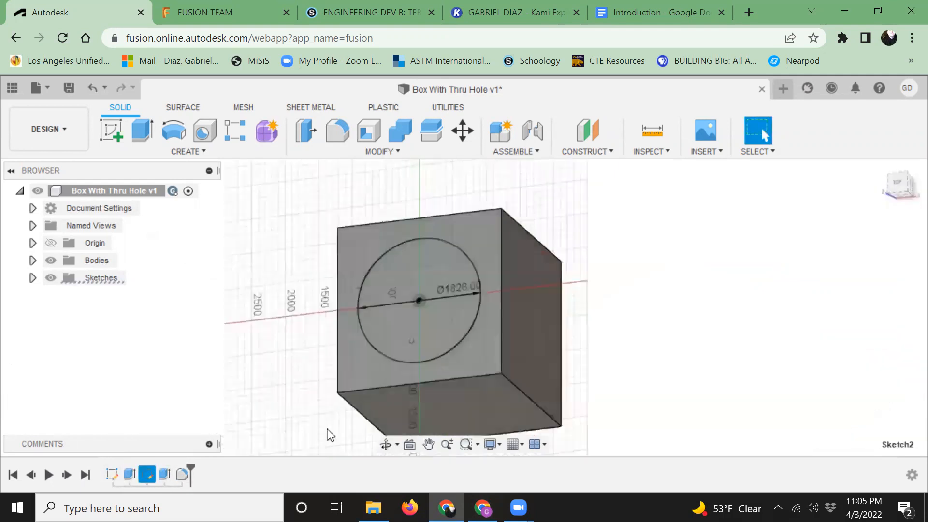
{"action": "left_click", "coordinate": [877, 135]}
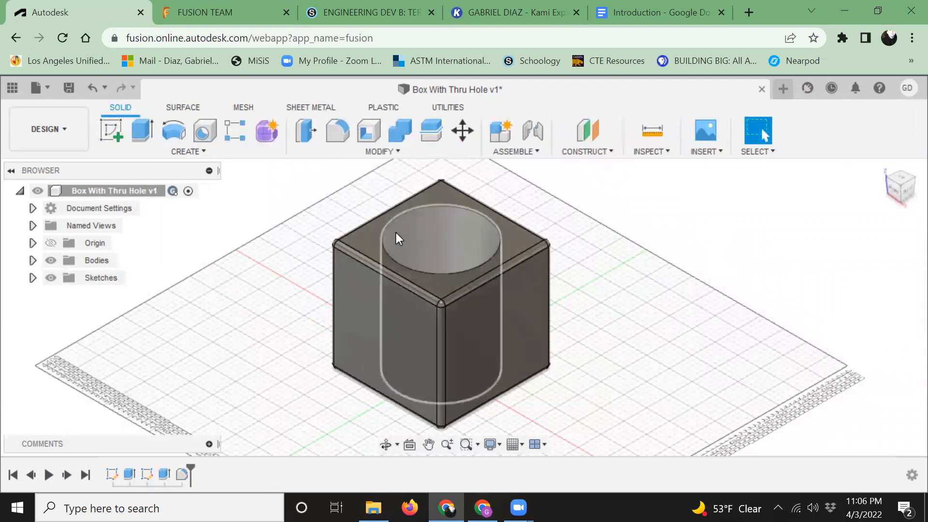
Switch to the Render workspace and open the Appearance settings for bodies and components
{"action": "left_click", "coordinate": [77, 129]}
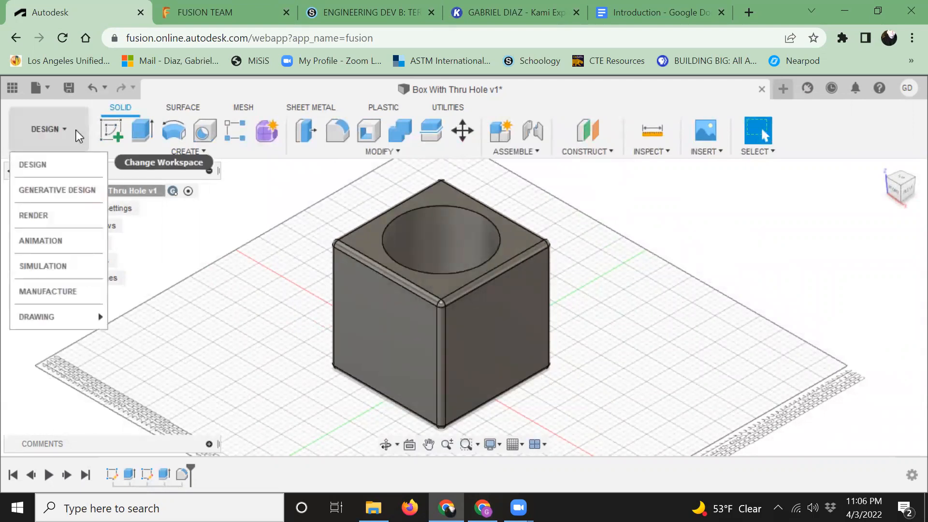
{"action": "left_click", "coordinate": [53, 215]}
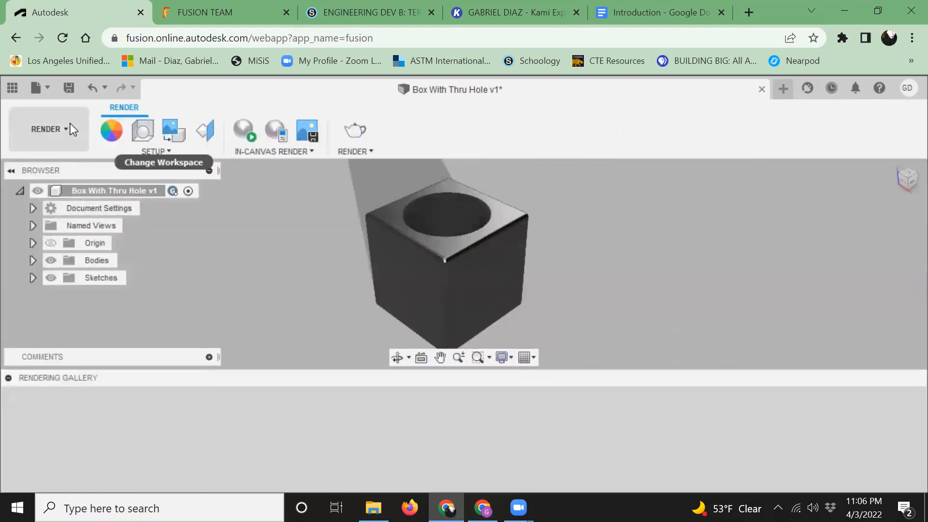
{"action": "left_click", "coordinate": [71, 126]}
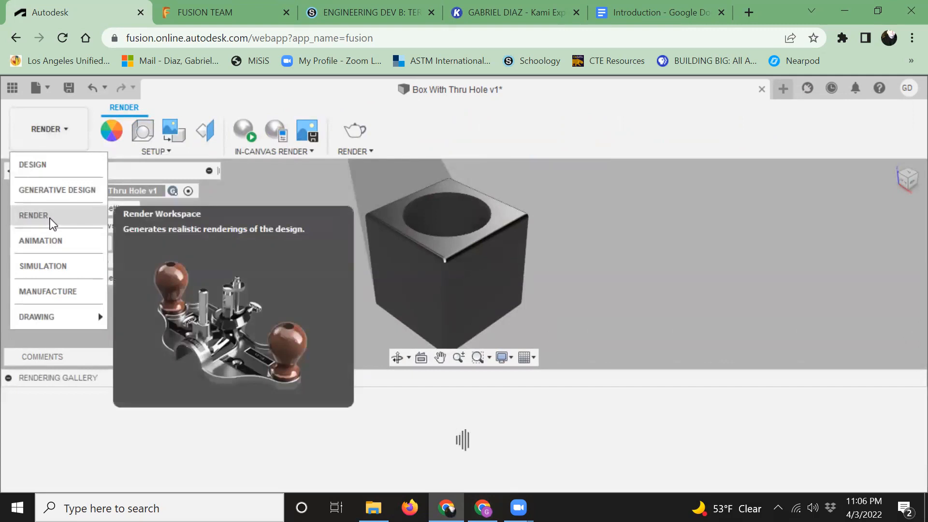
{"action": "left_click", "coordinate": [53, 216]}
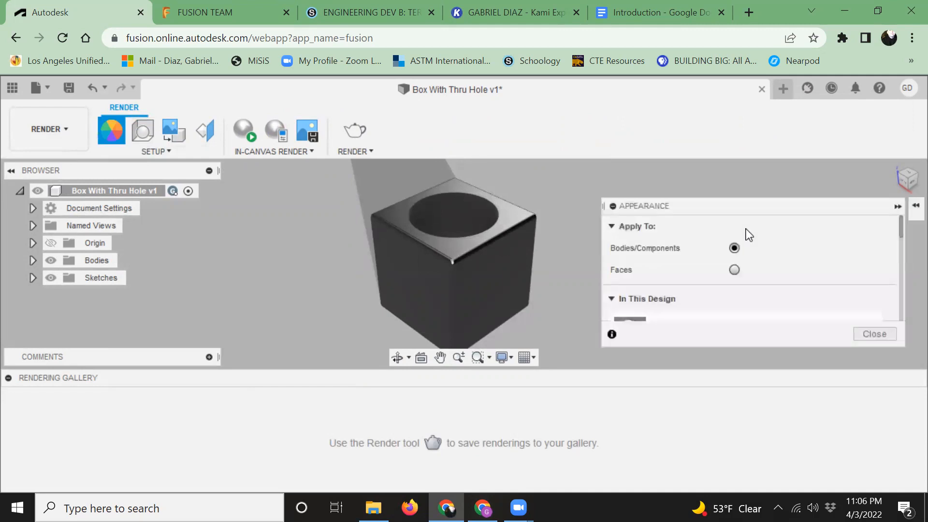
Search the appearance library for "blue"
{"action": "scroll", "coordinate": [787, 251], "scroll_direction": "down", "scroll_amount": 2}
{"action": "scroll", "coordinate": [787, 251], "scroll_direction": "down", "scroll_amount": 2}
{"action": "left_click", "coordinate": [688, 267]}
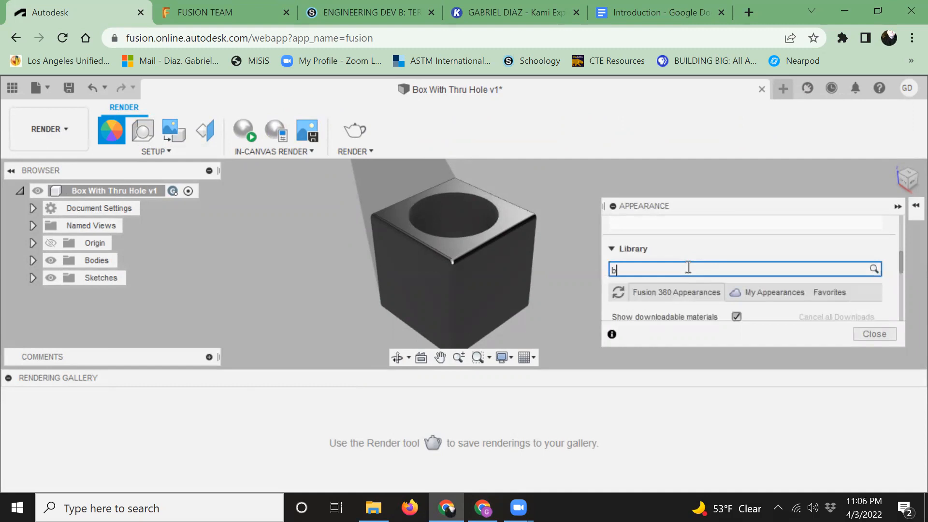
{"action": "type", "text": "blue"}
{"action": "key", "text": "Return"}
Browse the Fusion 360 Appearance Library results for a blue metal or blue plastic
{"action": "scroll", "coordinate": [700, 261], "scroll_direction": "down", "scroll_amount": 3}
{"action": "left_click", "coordinate": [704, 247]}
{"action": "scroll", "coordinate": [705, 253], "scroll_direction": "up", "scroll_amount": 2}
{"action": "scroll", "coordinate": [703, 280], "scroll_direction": "down", "scroll_amount": 1}
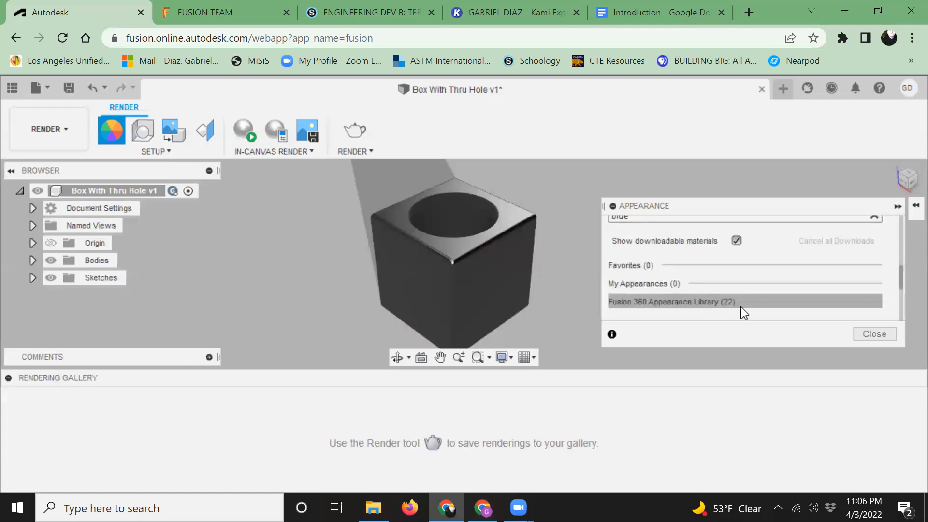
{"action": "scroll", "coordinate": [740, 297], "scroll_direction": "down", "scroll_amount": 1}
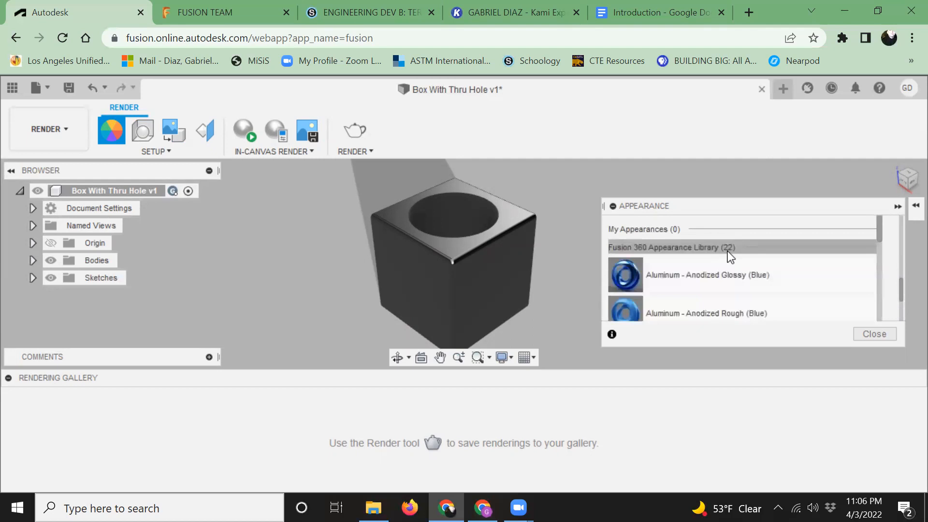
{"action": "scroll", "coordinate": [736, 285], "scroll_direction": "down", "scroll_amount": 3}
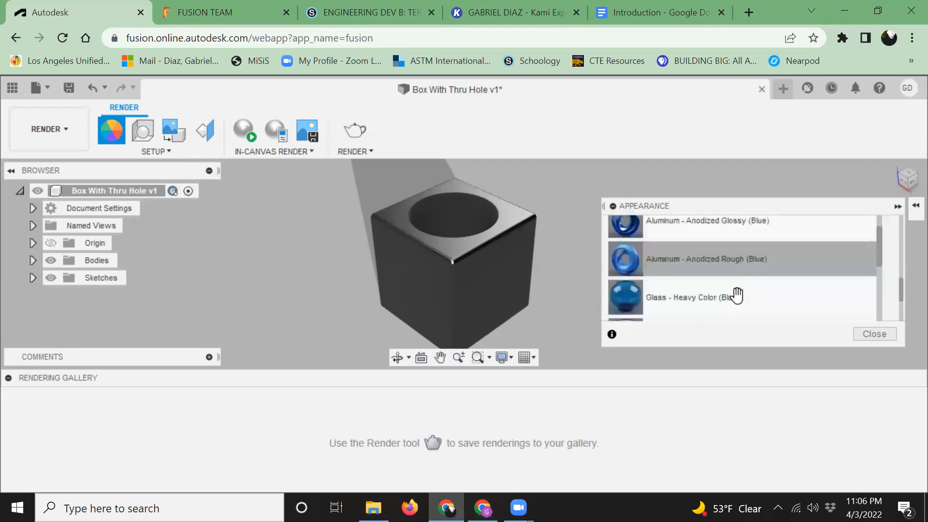
{"action": "scroll", "coordinate": [735, 294], "scroll_direction": "down", "scroll_amount": 4}
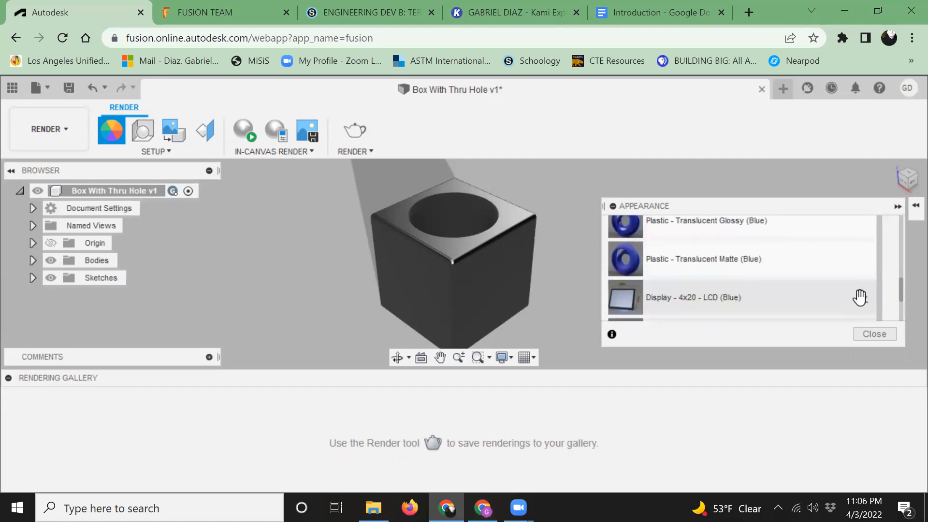
{"action": "scroll", "coordinate": [797, 282], "scroll_direction": "up", "scroll_amount": 4}
{"action": "scroll", "coordinate": [725, 285], "scroll_direction": "up", "scroll_amount": 6}
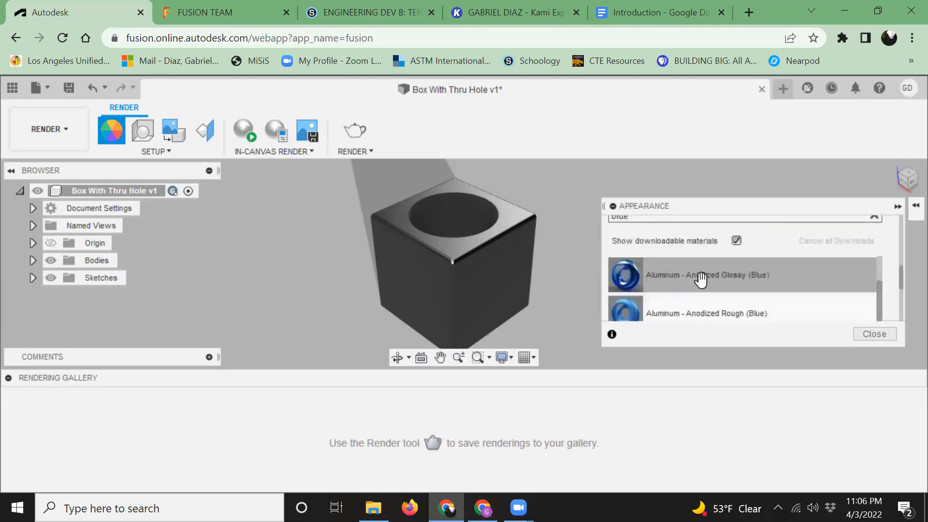
Apply the Aluminum - Anodized Glossy (Blue) appearance to the box and close the appearance settings
{"action": "left_click_drag", "start_coordinate": [710, 279], "coordinate": [445, 251]}
{"action": "left_click", "coordinate": [893, 335]}
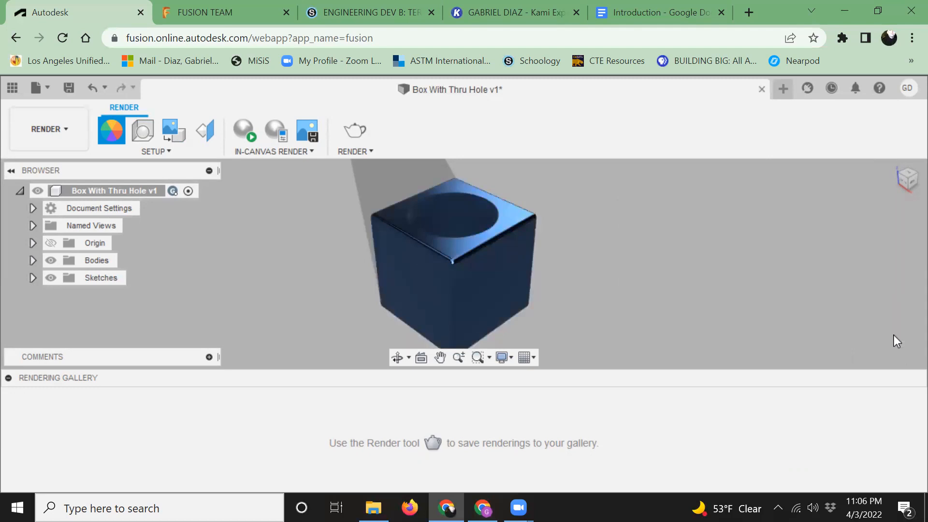
{"action": "scroll", "coordinate": [447, 271], "scroll_direction": "up", "scroll_amount": 3}
{"action": "scroll", "coordinate": [446, 271], "scroll_direction": "down", "scroll_amount": 2}
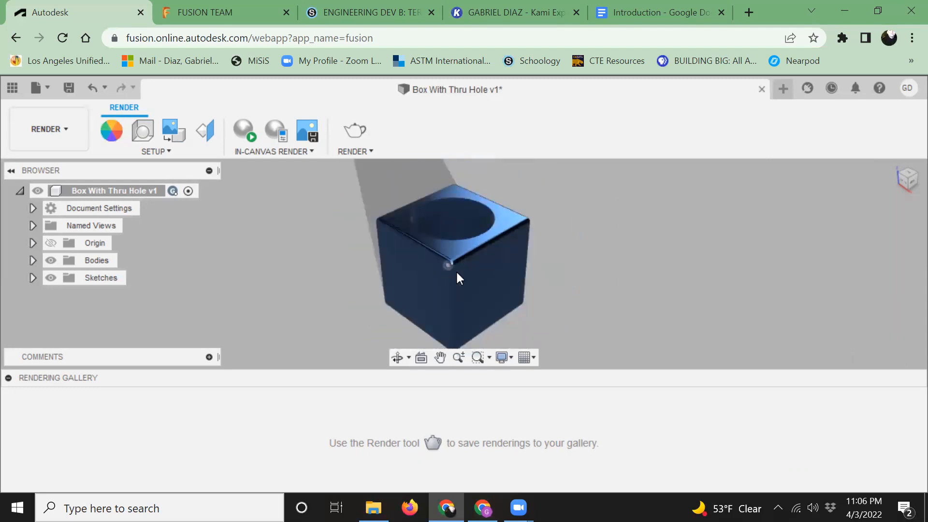
{"action": "scroll", "coordinate": [472, 274], "scroll_direction": "up", "scroll_amount": 2}
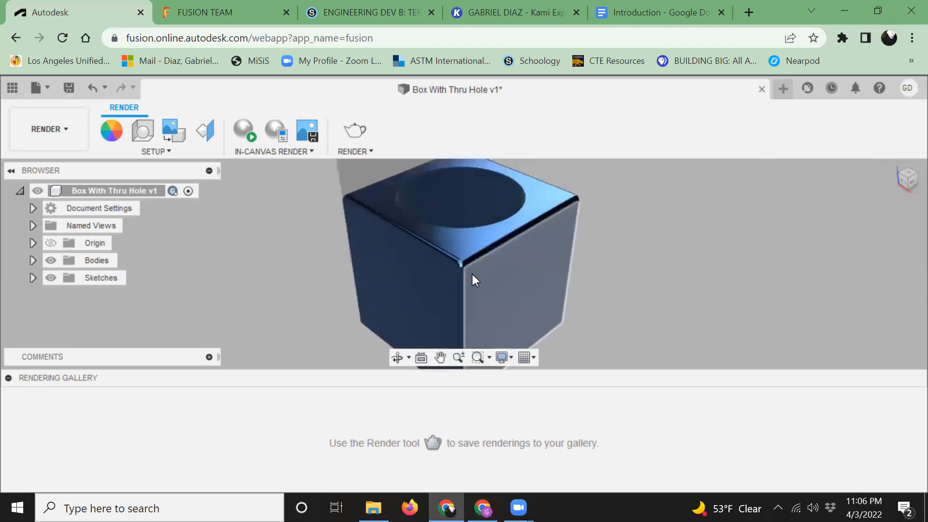
{"action": "scroll", "coordinate": [471, 274], "scroll_direction": "down", "scroll_amount": 3}
Return to the Design workspace and save the design with the version description "User Saved"
{"action": "left_click", "coordinate": [75, 129]}
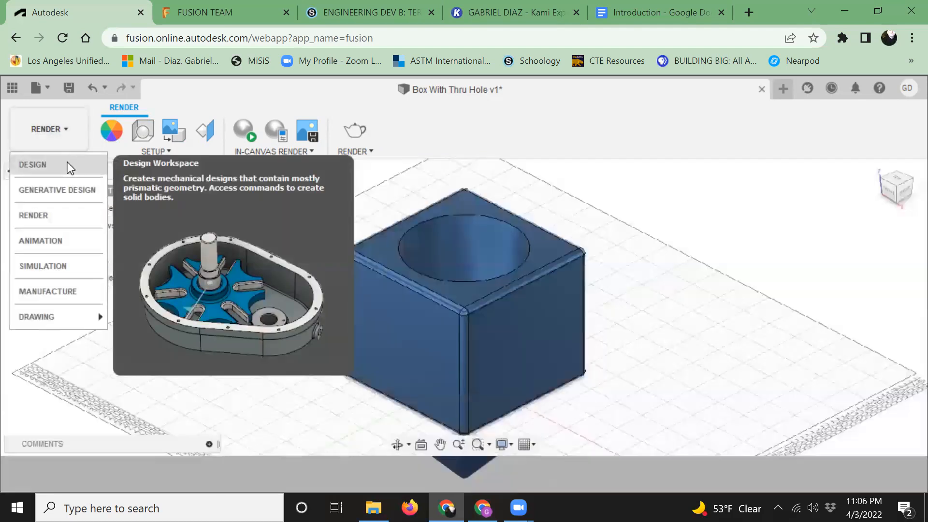
{"action": "left_click", "coordinate": [68, 165]}
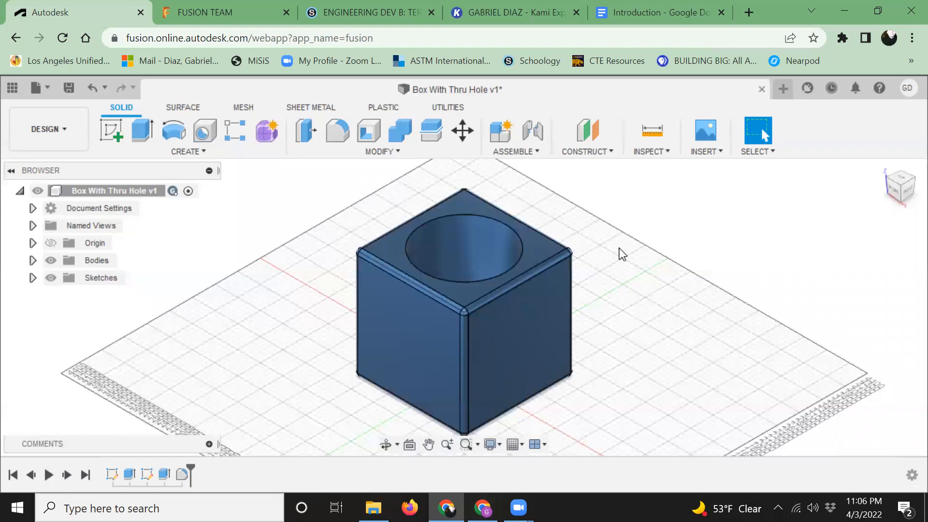
{"action": "left_click", "coordinate": [68, 88]}
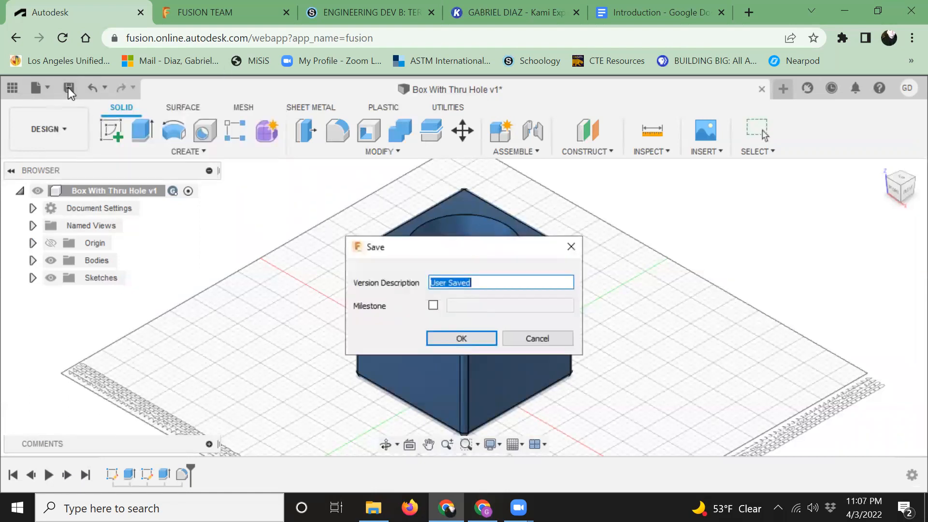
{"action": "left_click", "coordinate": [482, 336]}
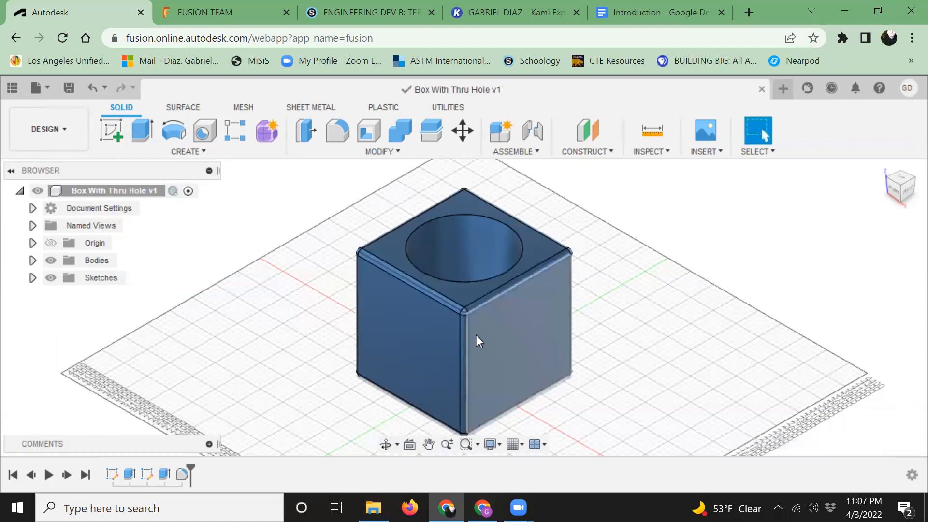
Switch to Fusion Team and copy the shared link for Box With Thru Hole from the Introduction to Fusion 360 project
{"action": "left_click", "coordinate": [240, 15]}
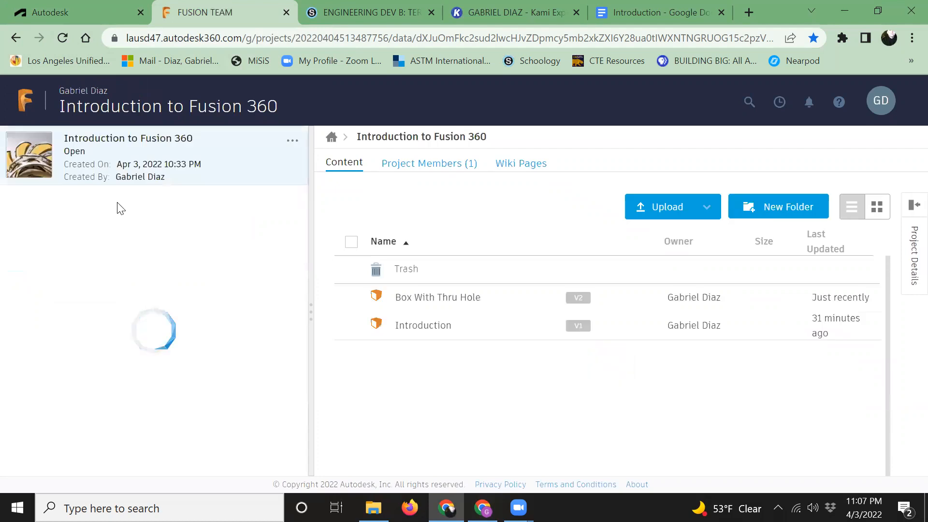
{"action": "left_click", "coordinate": [34, 102]}
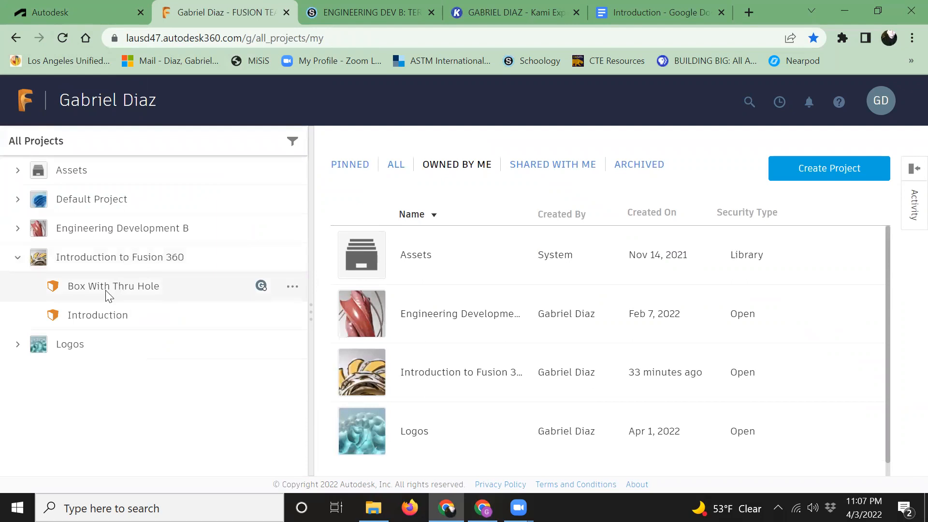
{"action": "left_click", "coordinate": [292, 287]}
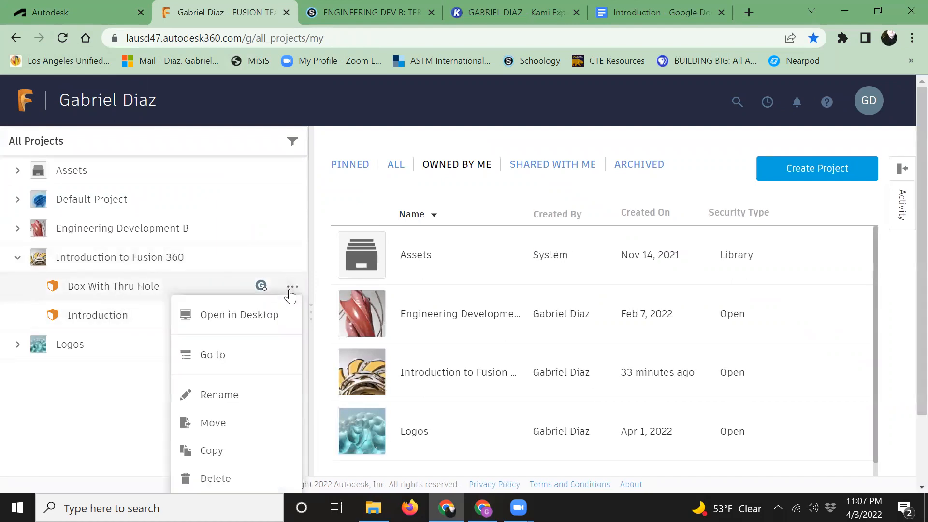
{"action": "scroll", "coordinate": [264, 425], "scroll_direction": "down", "scroll_amount": 2}
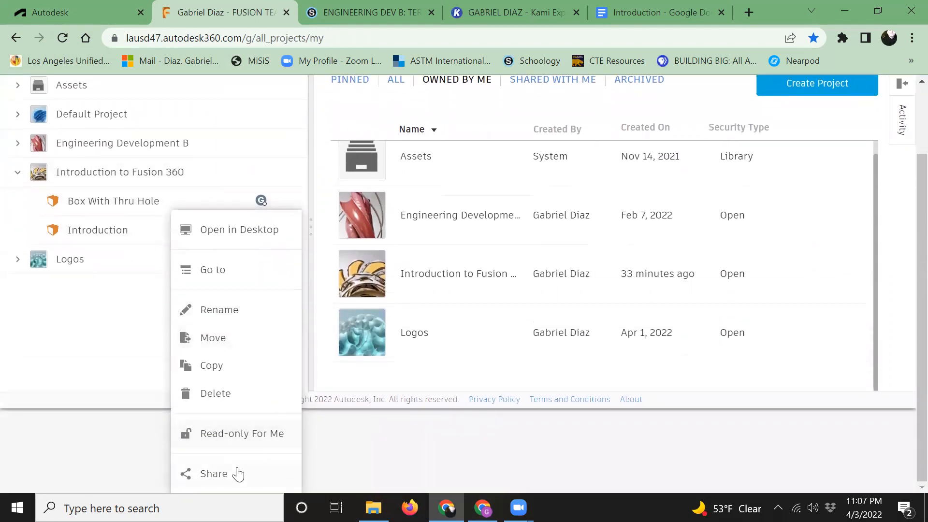
{"action": "scroll", "coordinate": [238, 474], "scroll_direction": "up", "scroll_amount": 2}
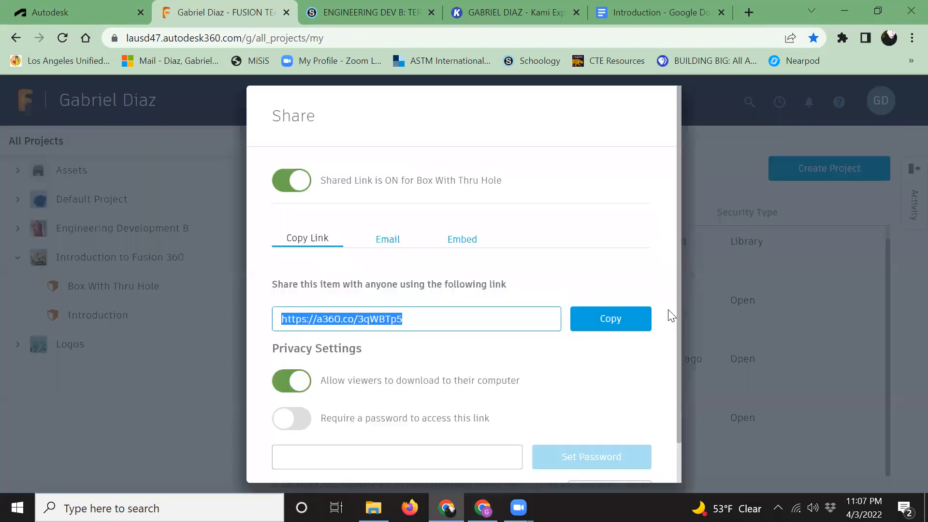
{"action": "left_click", "coordinate": [643, 319]}
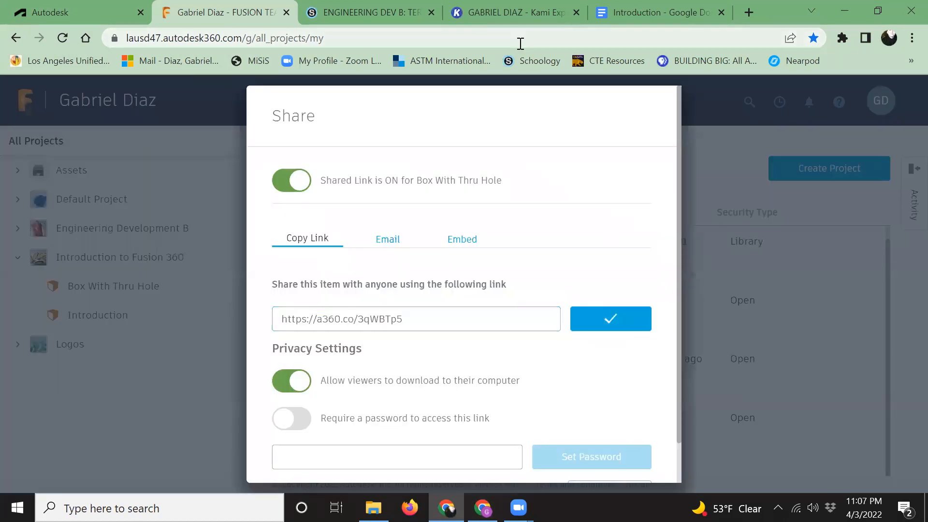
Switch to the Introduction document in Google Docs and paste the copied link as list item 2, adding an empty third item
{"action": "left_click", "coordinate": [701, 10]}
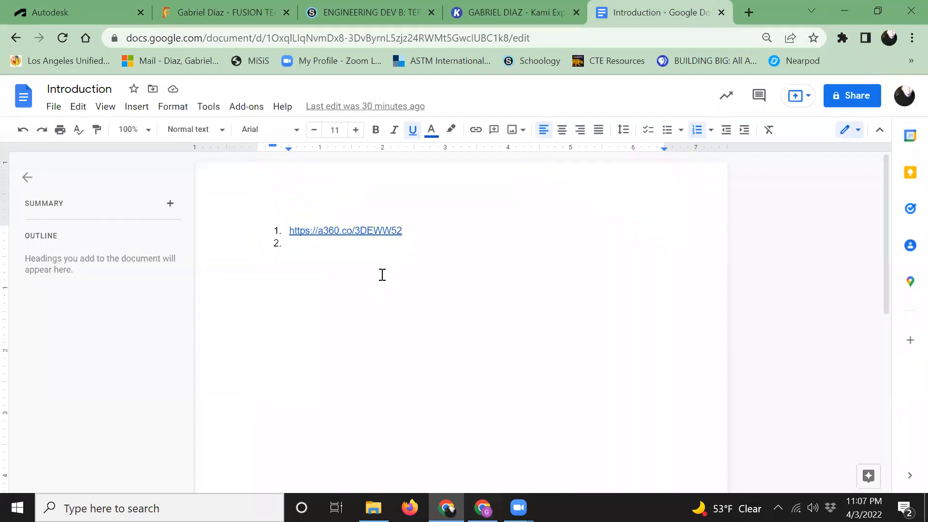
{"action": "left_click", "coordinate": [363, 246]}
{"action": "key", "text": "ctrl+v"}
{"action": "key", "text": "Return"}
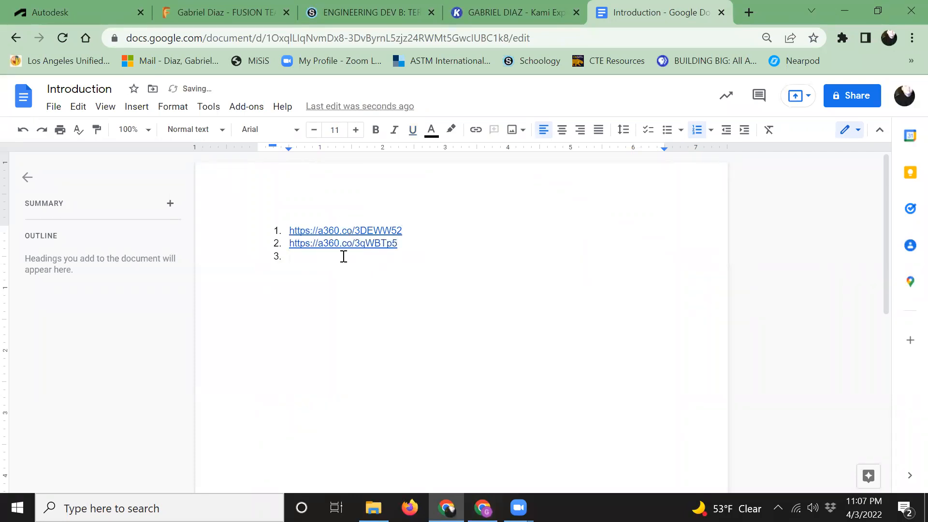
Download the Introduction document as a PDF
{"action": "left_click", "coordinate": [53, 107]}
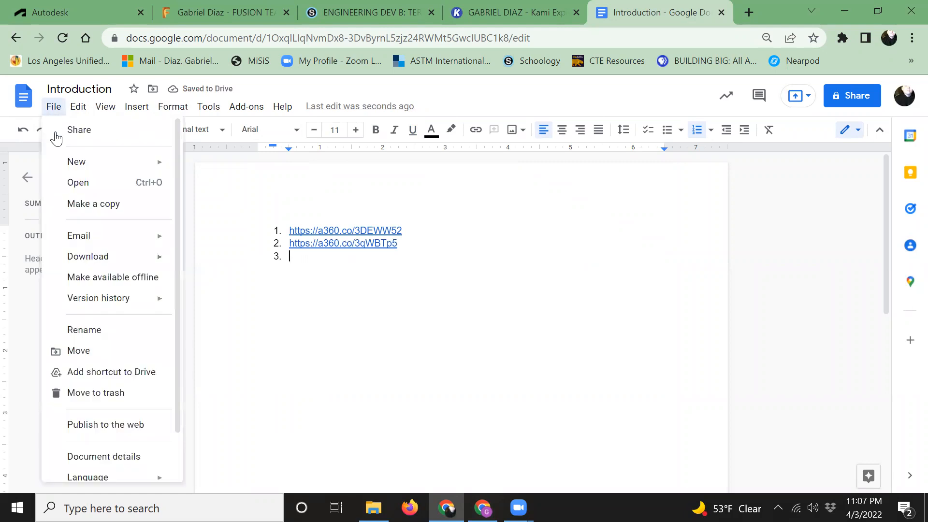
{"action": "mouse_move", "coordinate": [92, 262]}
{"action": "left_click", "coordinate": [220, 321]}
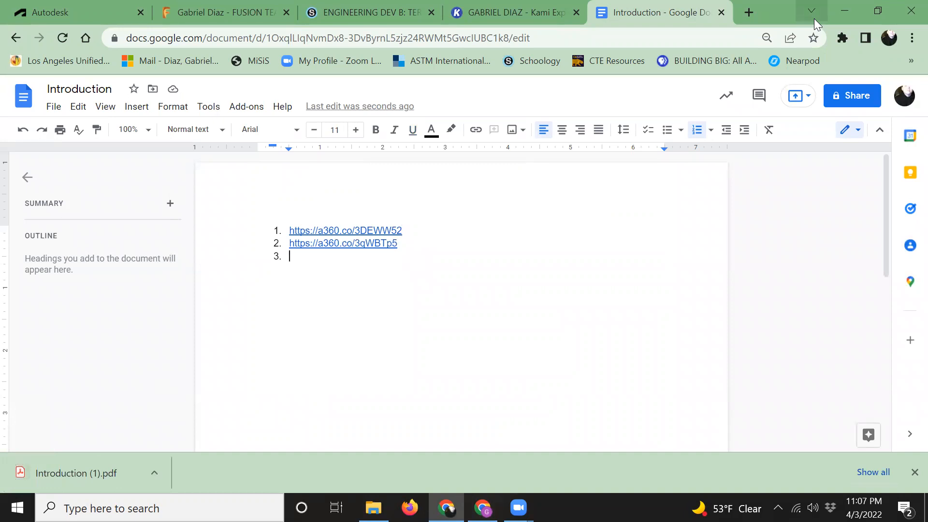
Switch back to Fusion 360, dismiss the browser's download bar and examine the finished box with its through hole
{"action": "left_click", "coordinate": [62, 10]}
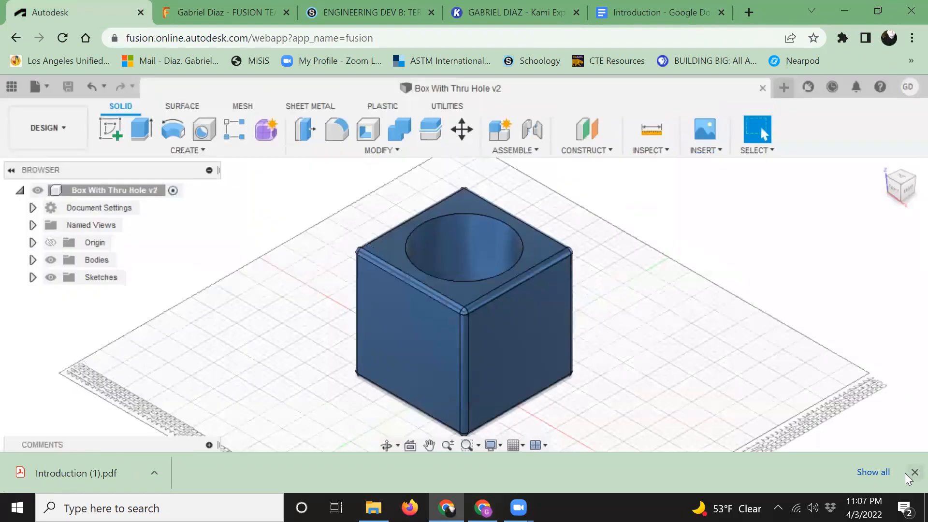
{"action": "left_click", "coordinate": [913, 472]}
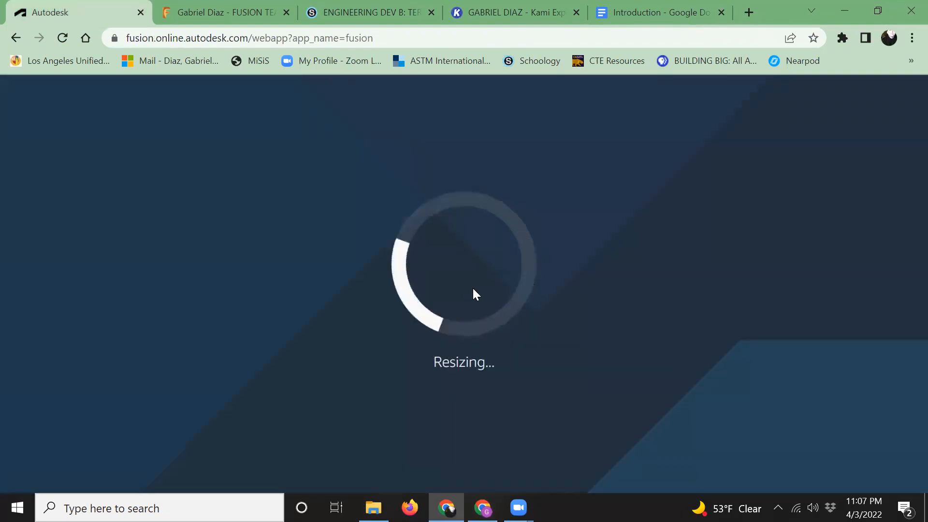
{"action": "scroll", "coordinate": [472, 284], "scroll_direction": "up", "scroll_amount": 3}
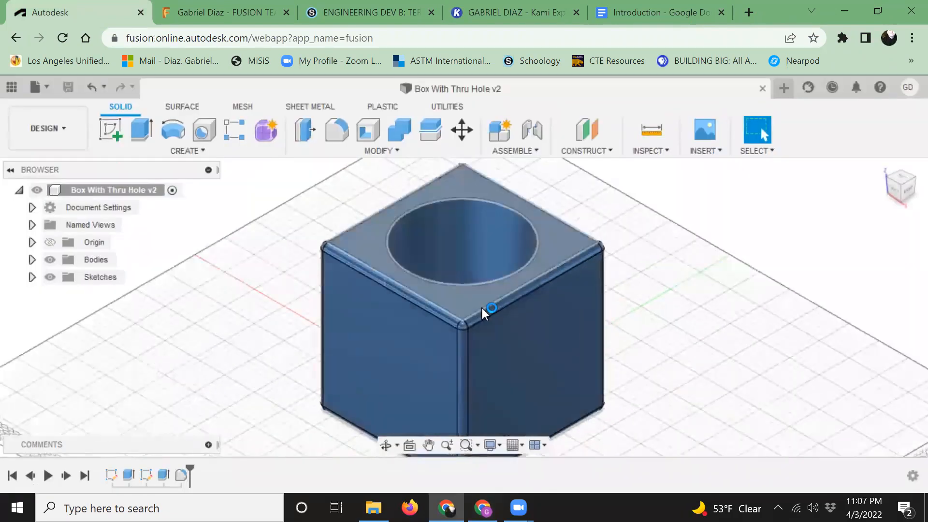
{"action": "scroll", "coordinate": [488, 321], "scroll_direction": "down", "scroll_amount": 4}
{"action": "middle_click_drag", "start_coordinate": [490, 309], "coordinate": [471, 290]}
{"action": "key", "text": "Escape"}
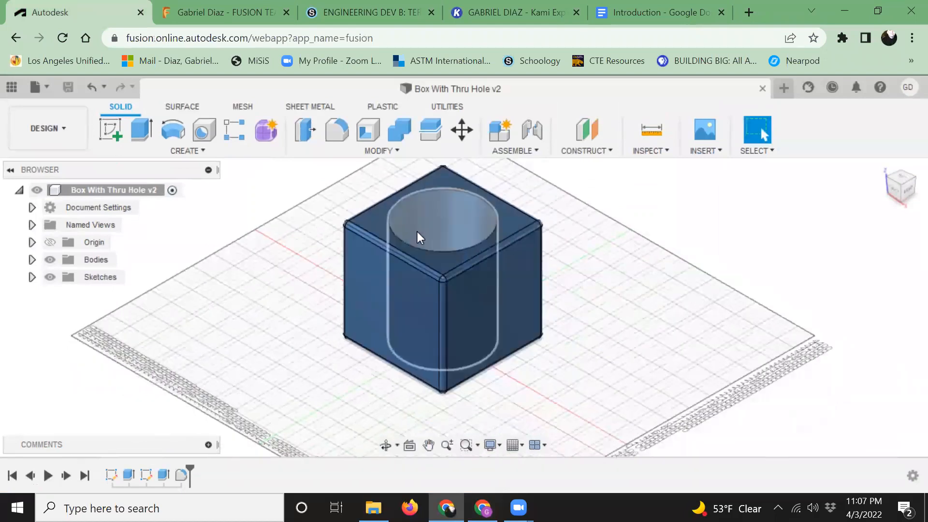
{"action": "scroll", "coordinate": [485, 254], "scroll_direction": "up", "scroll_amount": 3}
{"action": "scroll", "coordinate": [485, 256], "scroll_direction": "down", "scroll_amount": 2}
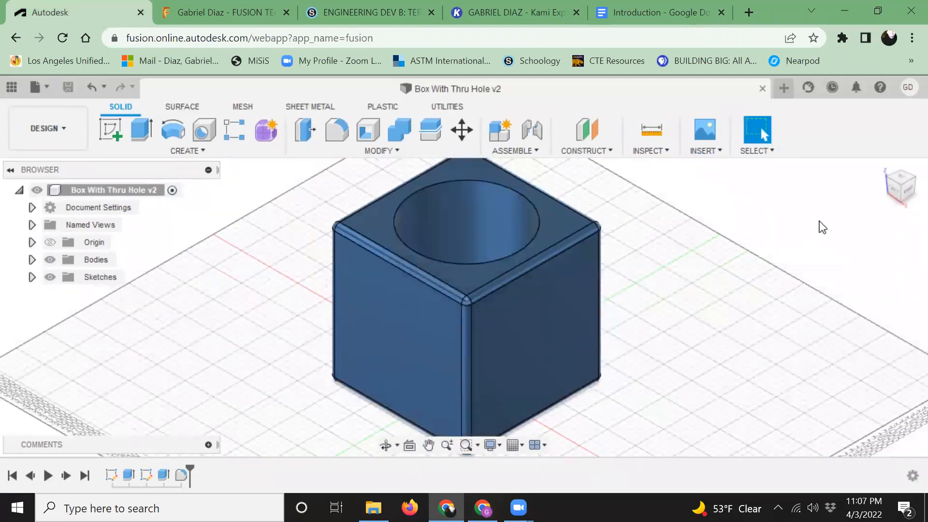